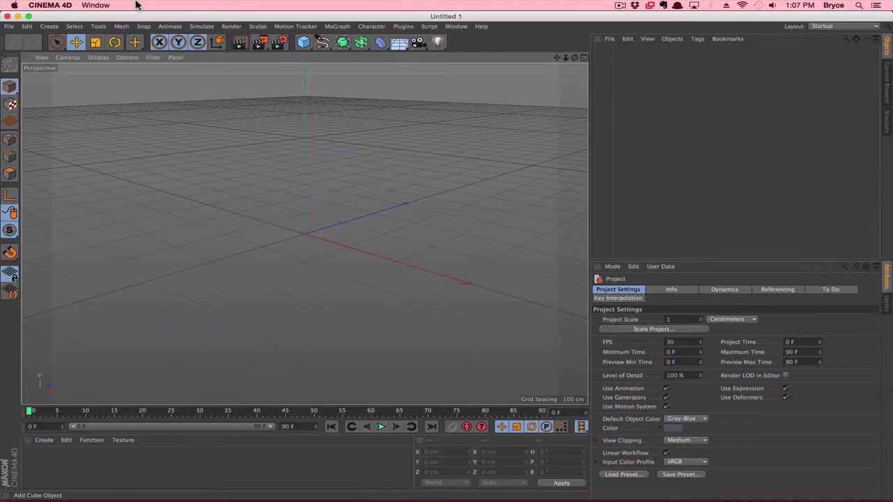
- Load the FMR 5.0 rig from the FMR 5 preset folder in the content browser and return to the object list
left_click(28, 16)
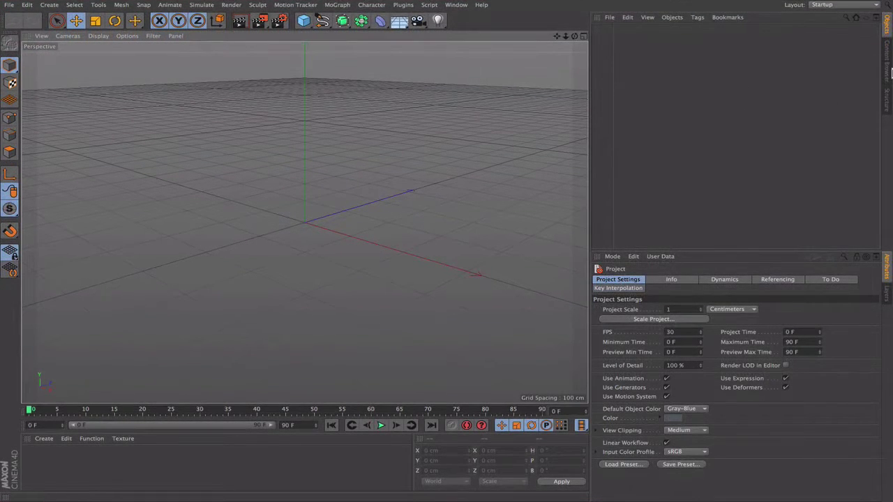
left_click(889, 63)
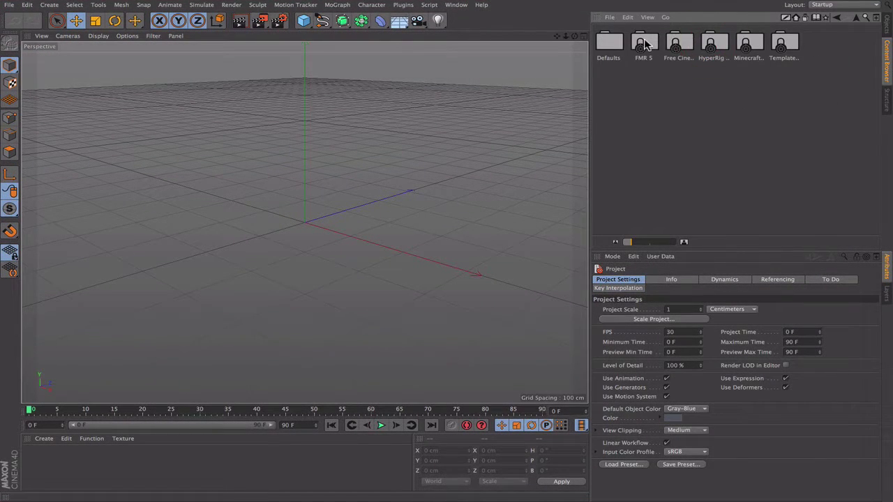
double_click(644, 43)
left_click(838, 18)
left_click(889, 26)
left_click(889, 59)
left_click(838, 18)
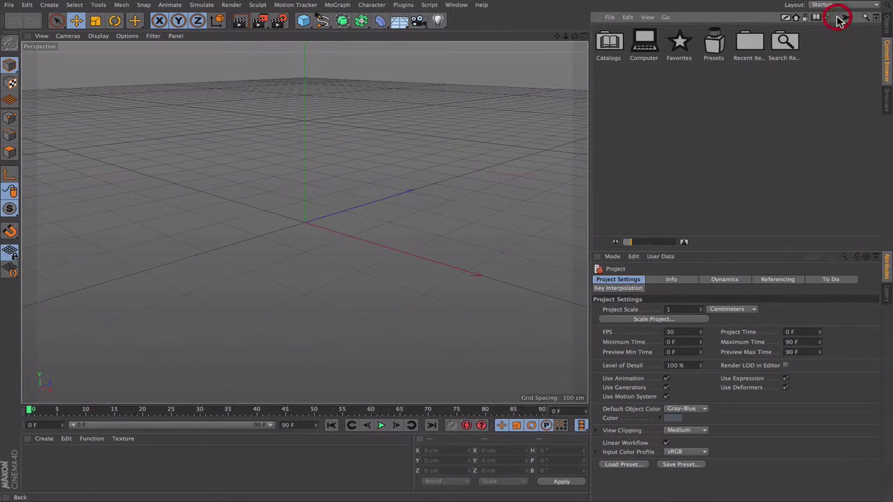
double_click(721, 50)
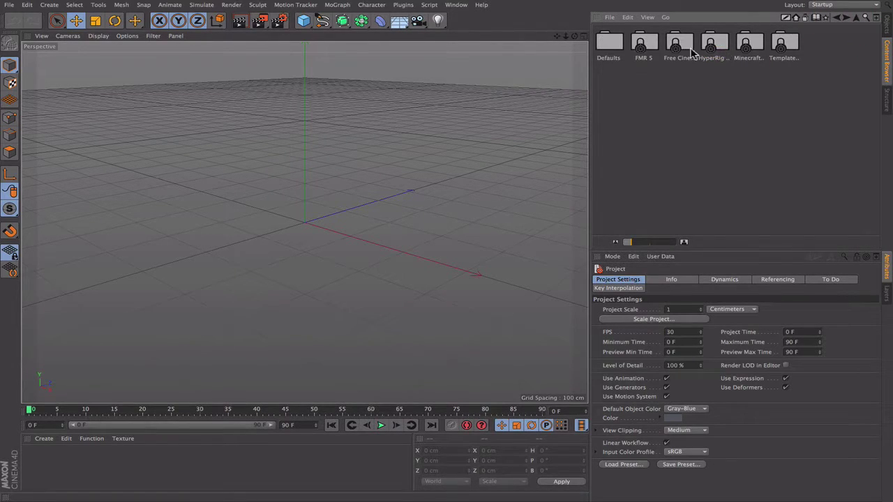
double_click(645, 44)
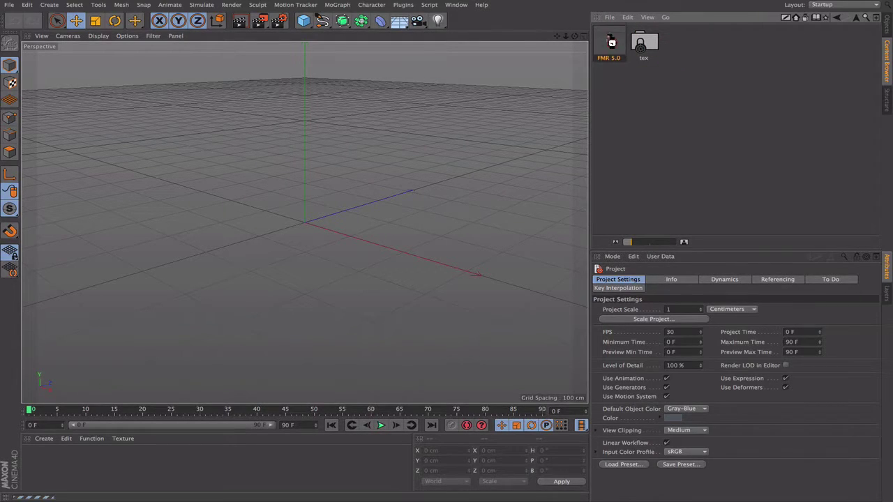
double_click(608, 44)
left_click(887, 21)
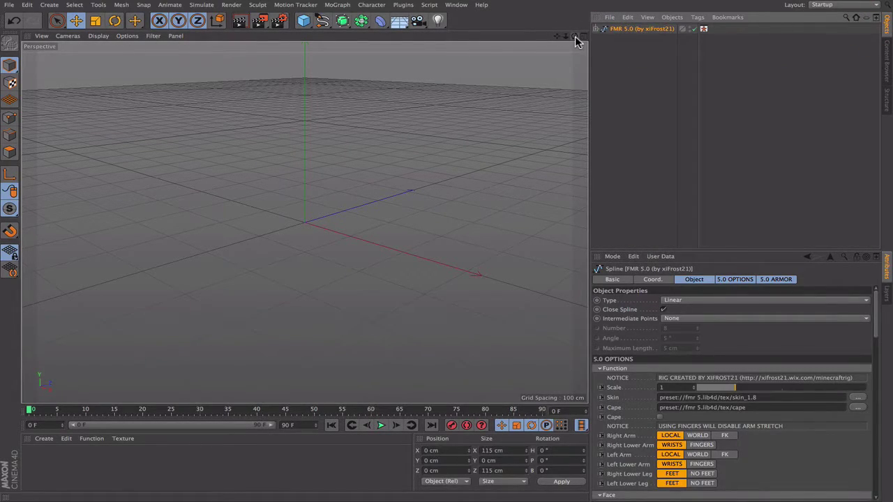
- Bring the rig's face into view, collapse all 5.0 OPTIONS groups and expand only the Function group
mouse_move(575, 38)
left_mouse_down()
mouse_move(552, 35)
mouse_move(560, 37)
left_mouse_up()
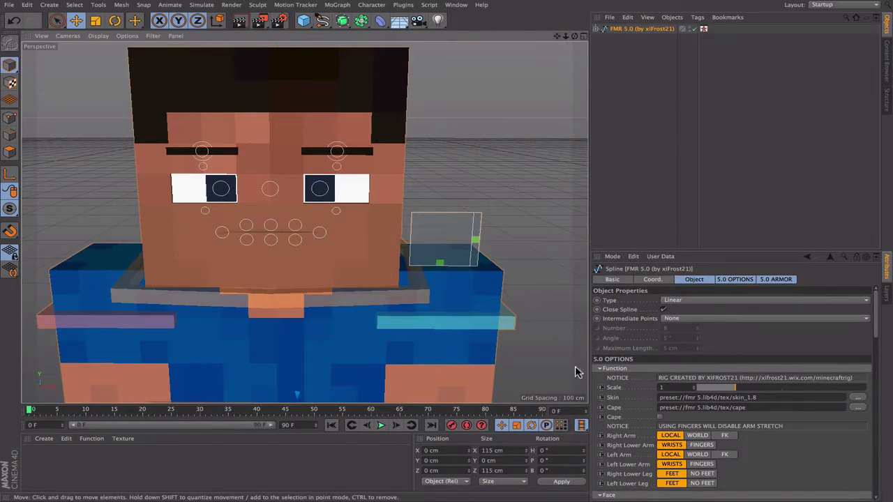
left_click(600, 368)
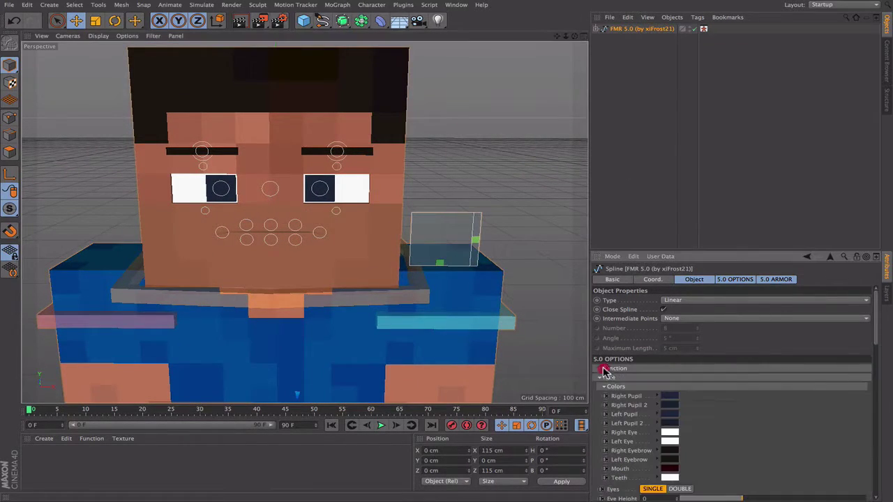
left_click(735, 279)
left_click(601, 309)
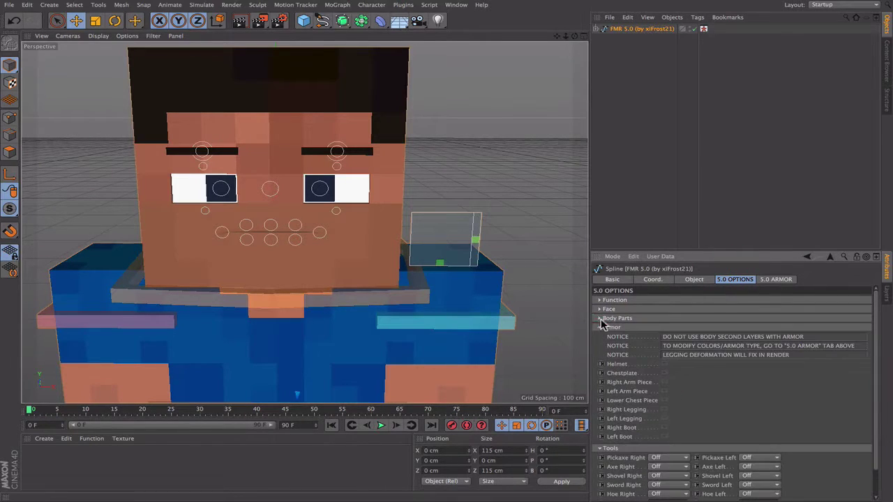
left_click(601, 327)
left_click(599, 337)
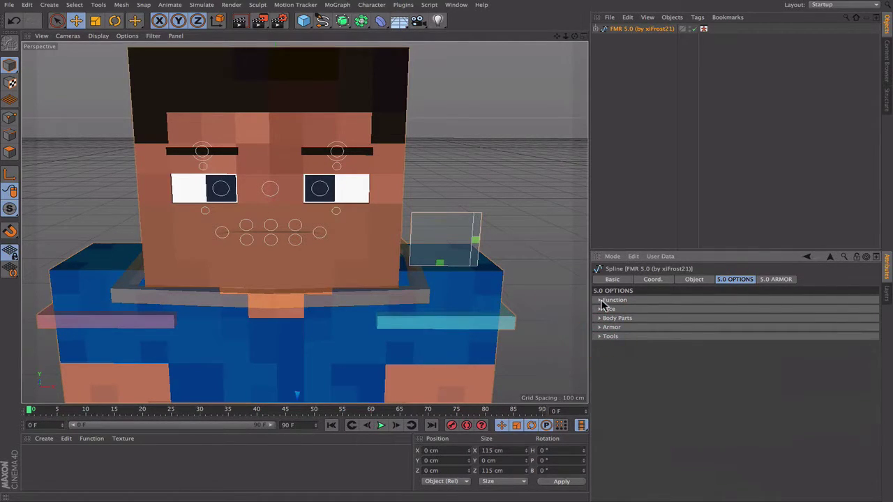
left_click(600, 300)
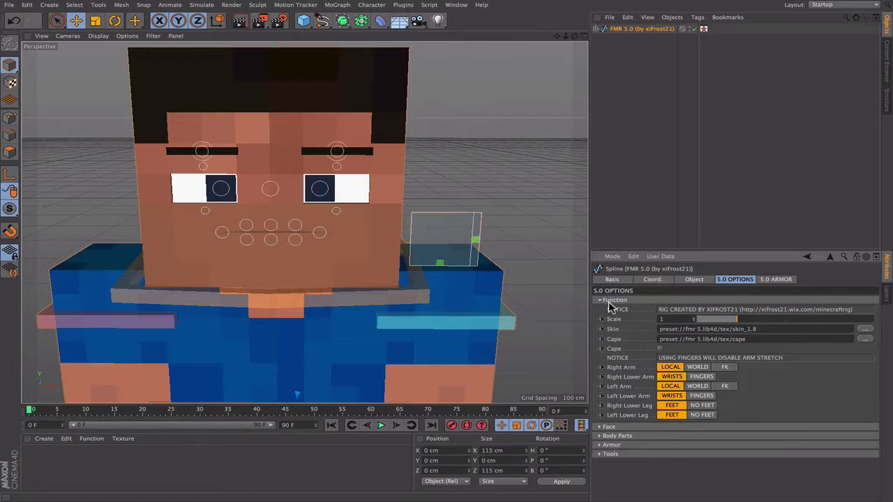
- Replace the rig's skin texture with Evolution1.8.png from the SkinPack folder
mouse_move(734, 323)
left_mouse_down()
mouse_move(796, 329)
mouse_move(736, 321)
left_mouse_up()
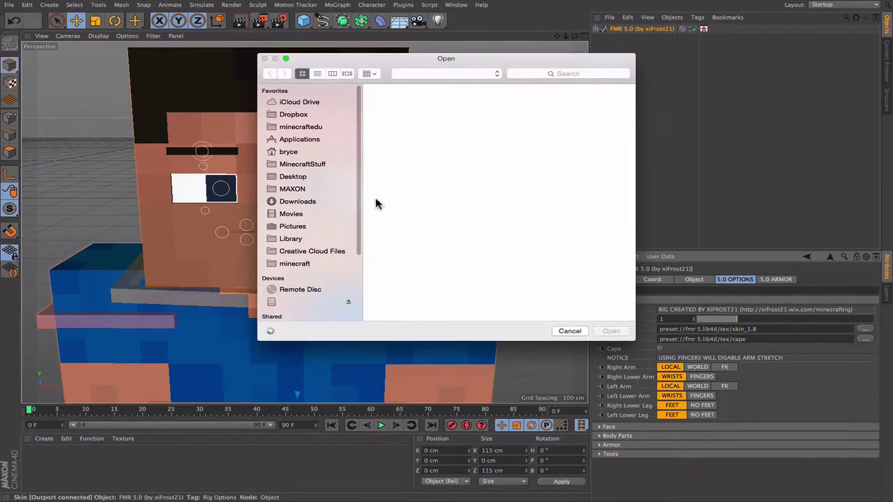
double_click(568, 218)
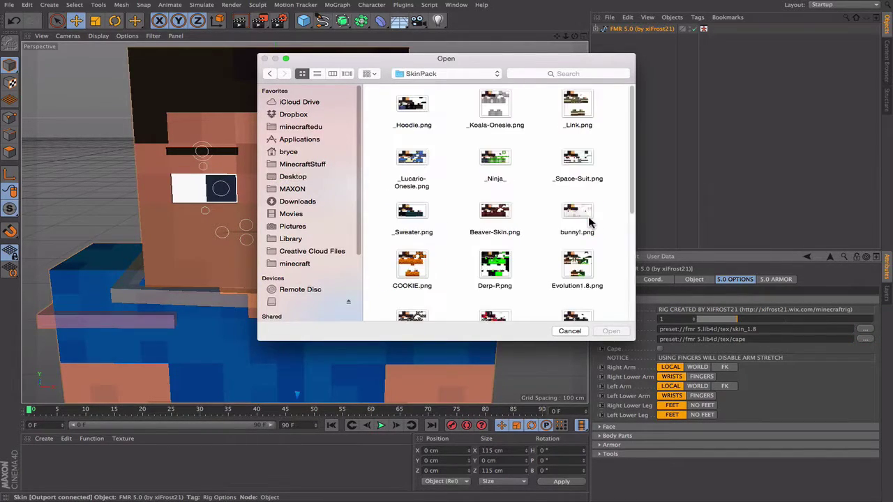
scroll(549, 199, "down", 5)
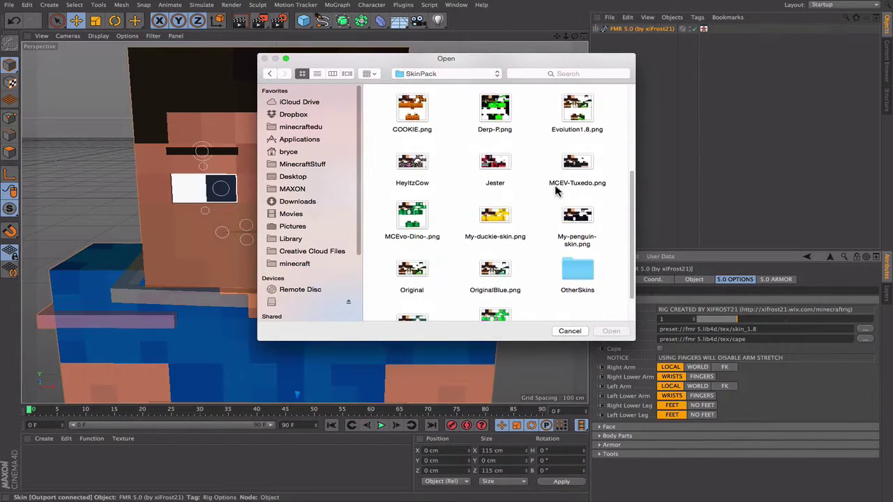
scroll(558, 192, "up", 5)
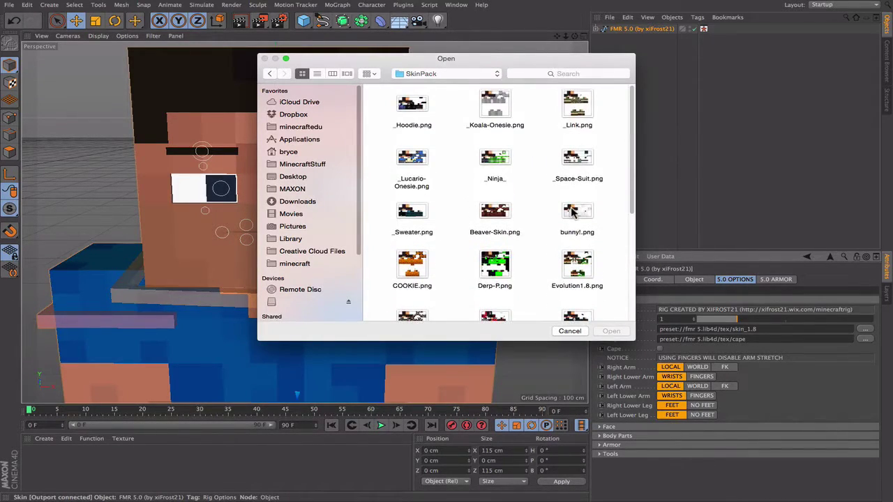
scroll(572, 213, "down", 5)
double_click(584, 246)
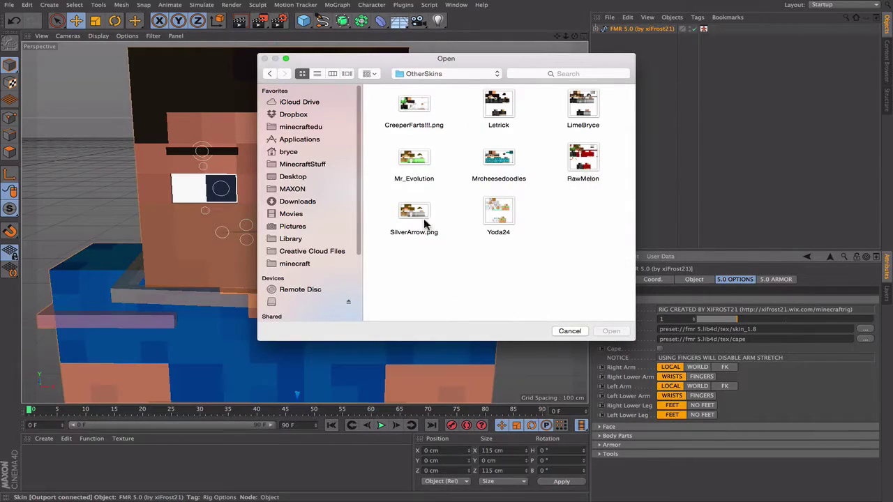
left_click(270, 74)
scroll(573, 181, "up", 3)
left_click(579, 217)
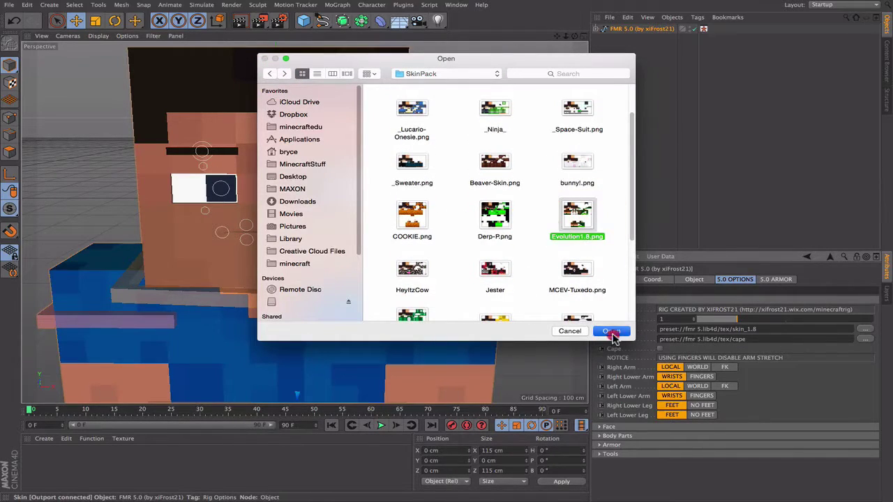
left_click(607, 330)
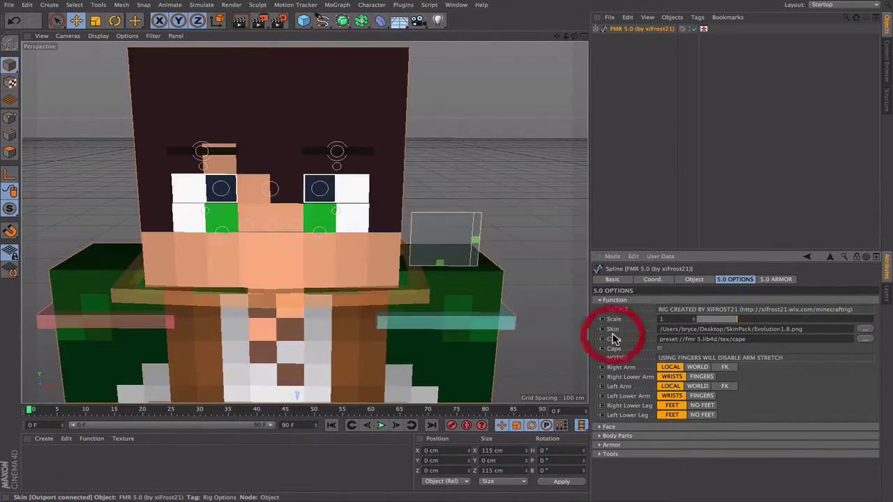
- Try the rig's Cape option by enabling it, viewing the character from behind and disabling it
left_click(660, 348)
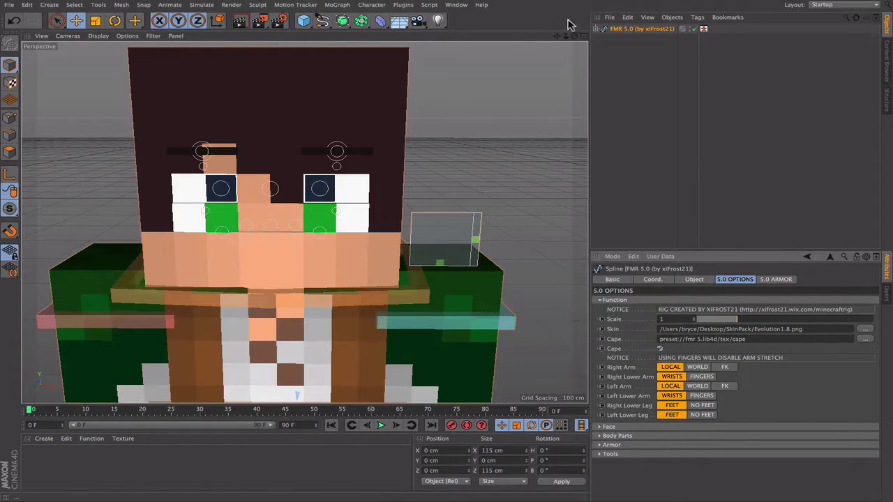
left_click_drag(575, 37, 610, 0)
left_click(660, 348)
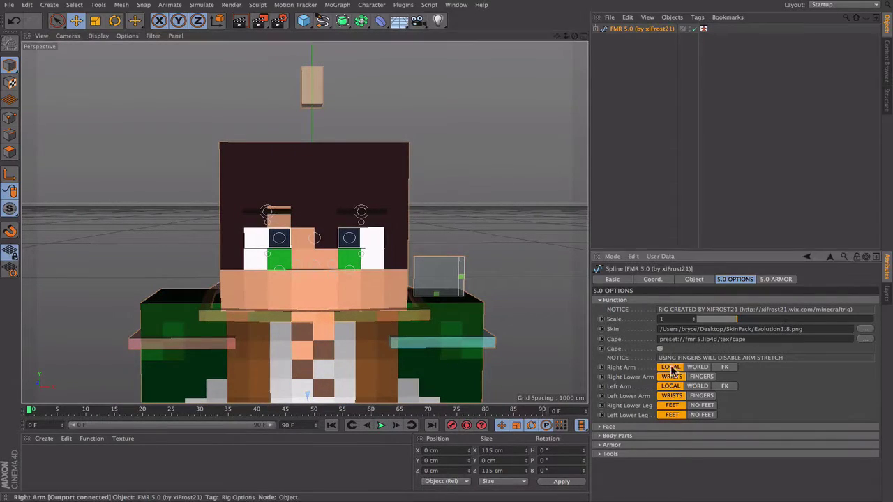
- Try the FINGERS mode on the right lower arm by moving a finger control, and switch the arm back to WRISTS
left_click_drag(557, 36, 538, 5)
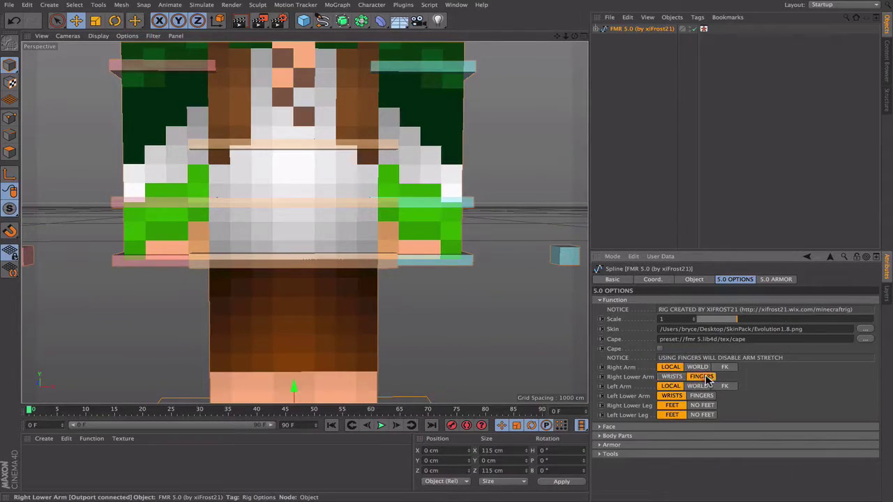
left_click(707, 378)
left_click(199, 229)
left_click_drag(201, 312, 206, 259)
left_click(620, 29)
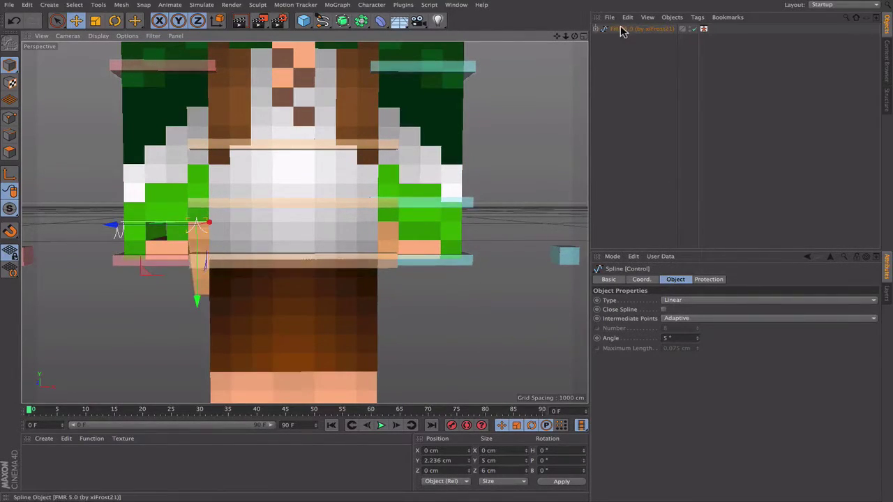
left_click(670, 377)
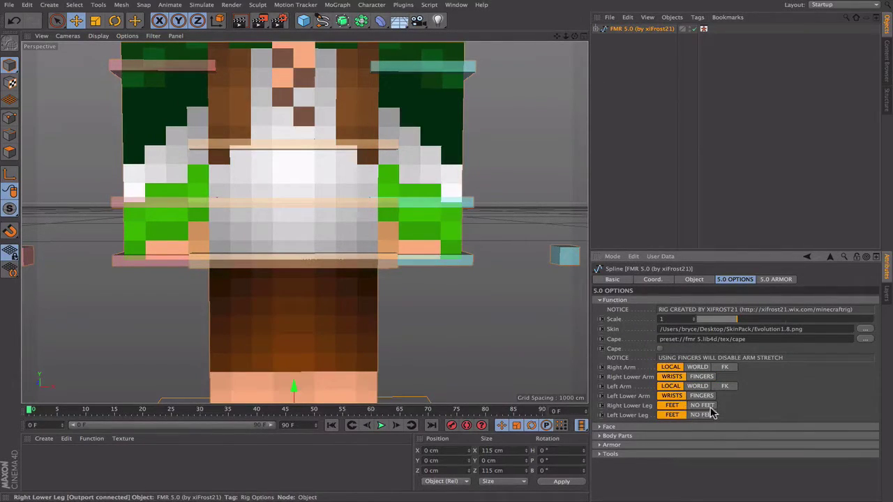
- In the rig's Face options, set double eyes, doubled pupils and an eye height of -1, and turn the right and left eyes off
left_click(600, 300)
left_click(599, 310)
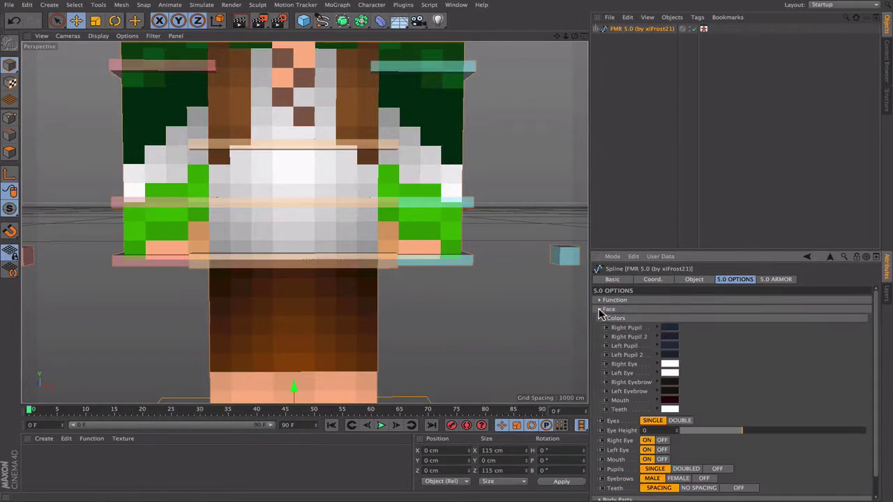
mouse_move(556, 35)
left_mouse_down()
mouse_move(557, 253)
mouse_move(614, 36)
mouse_move(557, 71)
mouse_move(557, 29)
left_mouse_up()
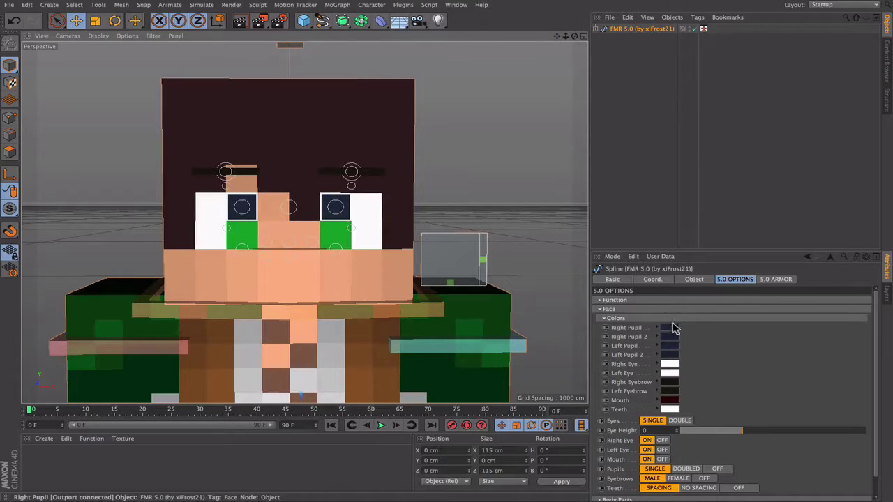
left_click(680, 422)
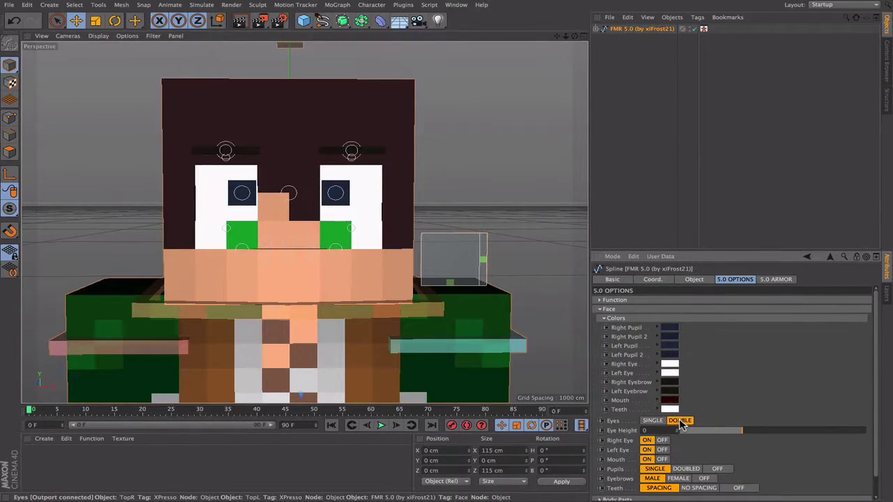
left_click(694, 468)
left_click_drag(705, 431, 694, 431)
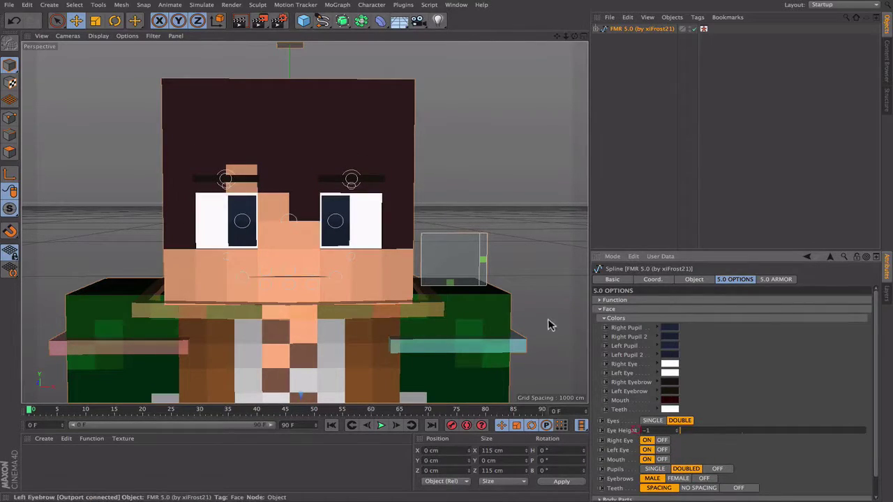
left_click(661, 441)
left_click(662, 450)
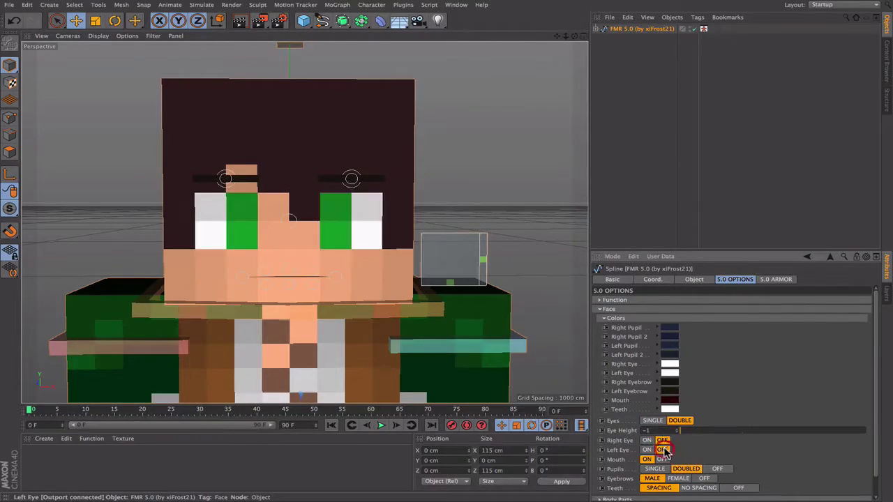
- Open the character's mouth with its opening control and raise the mouth expression control to about 0.68 cm for a smile
left_click(450, 274)
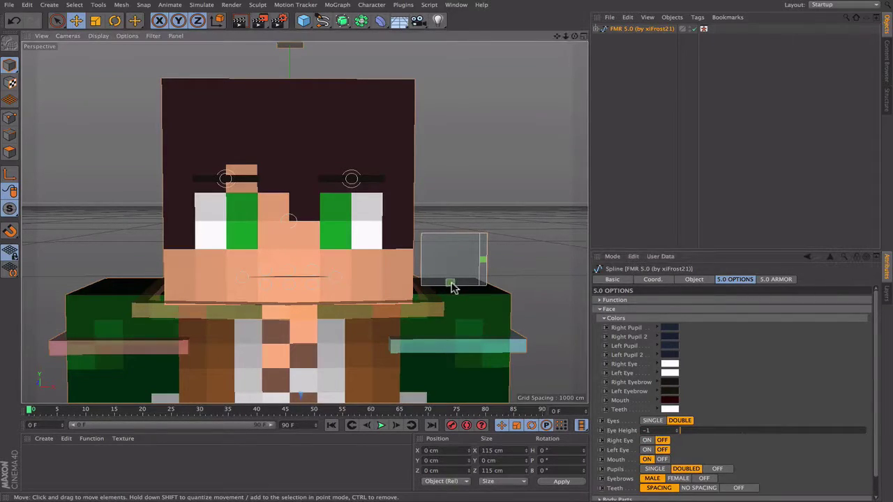
left_click_drag(450, 207, 453, 202)
left_click(482, 256)
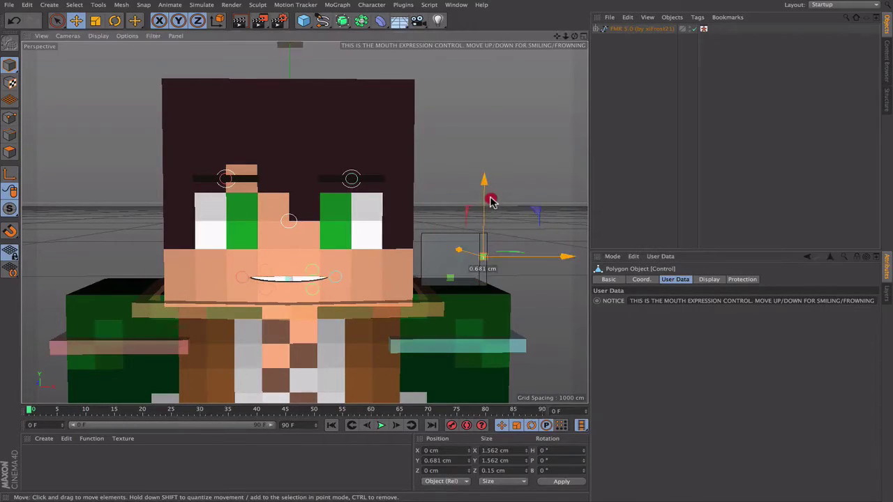
- Raise the mouth's right corner control slightly and its top-right control to about 0.21 cm
left_click(249, 277)
left_click(243, 277)
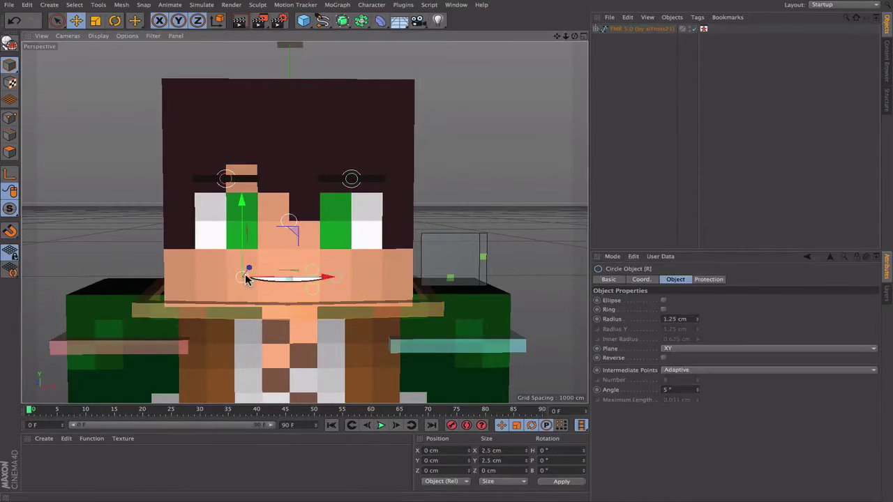
left_click(268, 270)
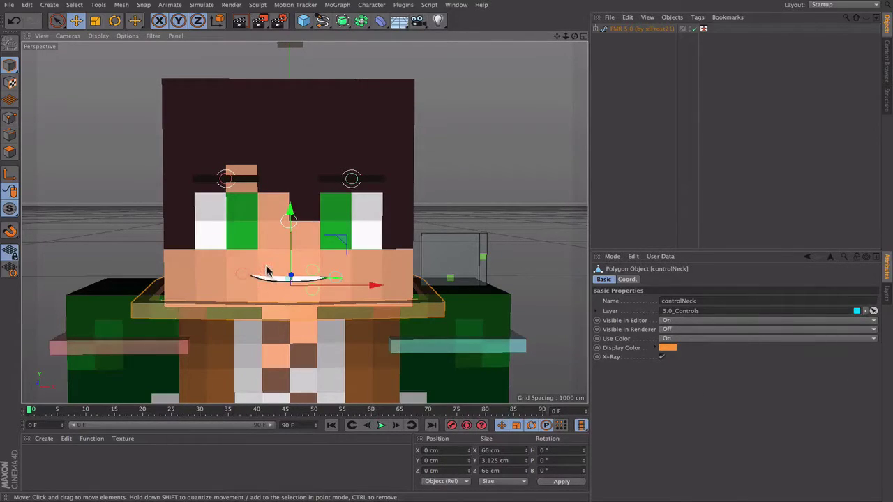
left_click(266, 279)
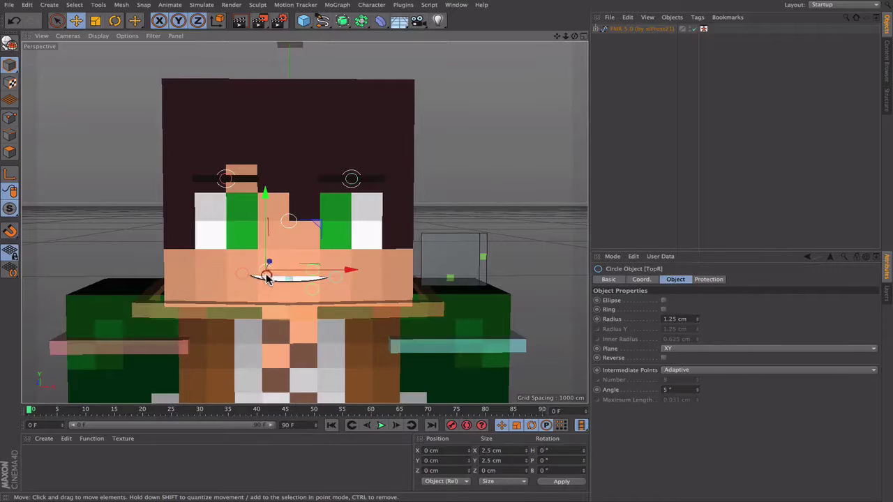
left_click_drag(270, 205, 270, 206)
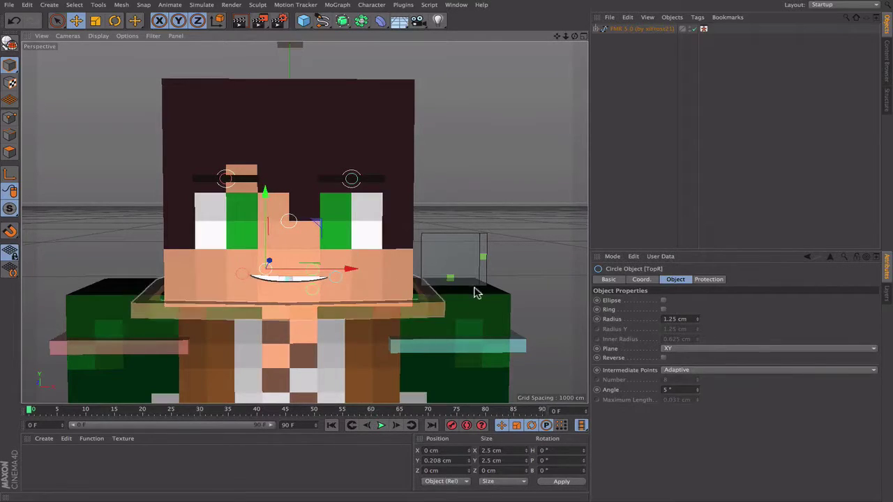
- Lower the mouth opening control to close the mouth, and reselect the FMR 5.0 rig
left_click(454, 279)
left_click_drag(454, 201, 452, 213)
left_click(641, 29)
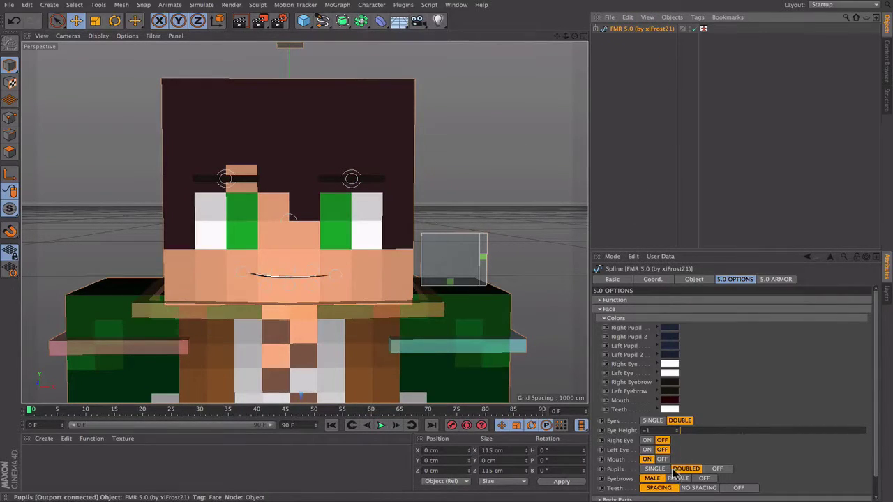
- In the Face options, set Pupils to Off, try the Female eyebrows before switching Eyebrows to Off, and set Teeth to No Spacing
left_click(720, 469)
left_click(681, 479)
left_click(654, 478)
left_click(676, 479)
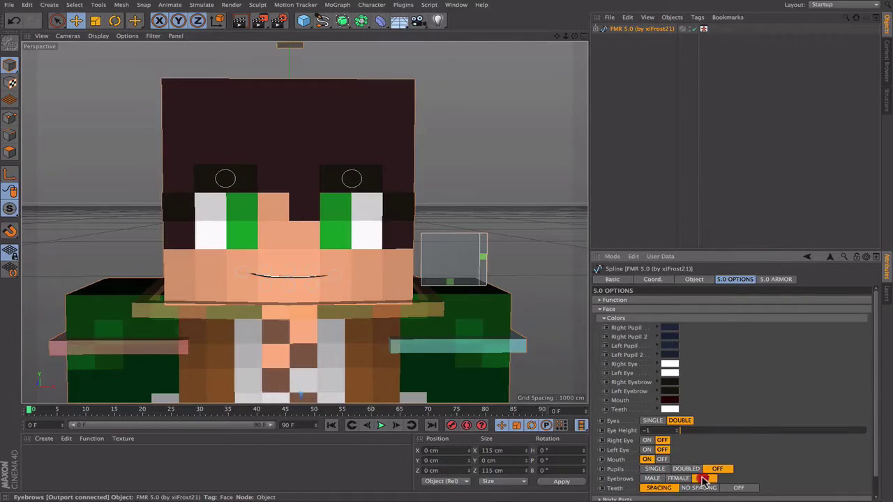
left_click(704, 479)
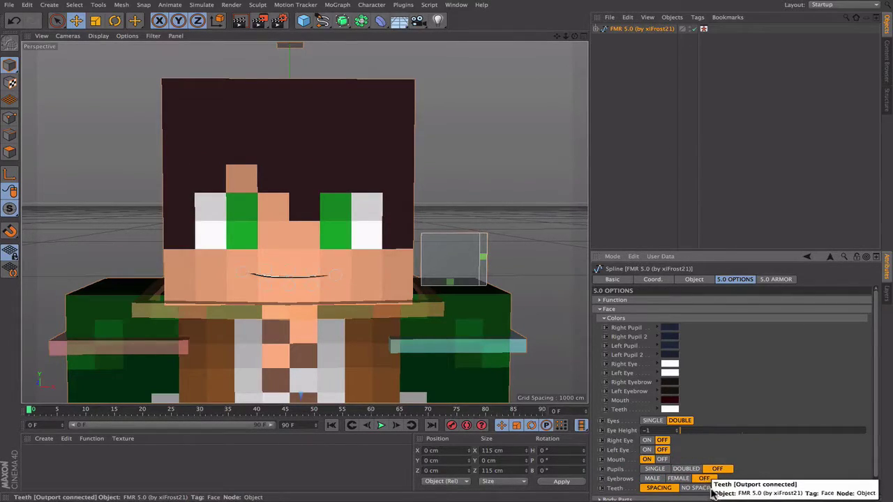
left_click(710, 489)
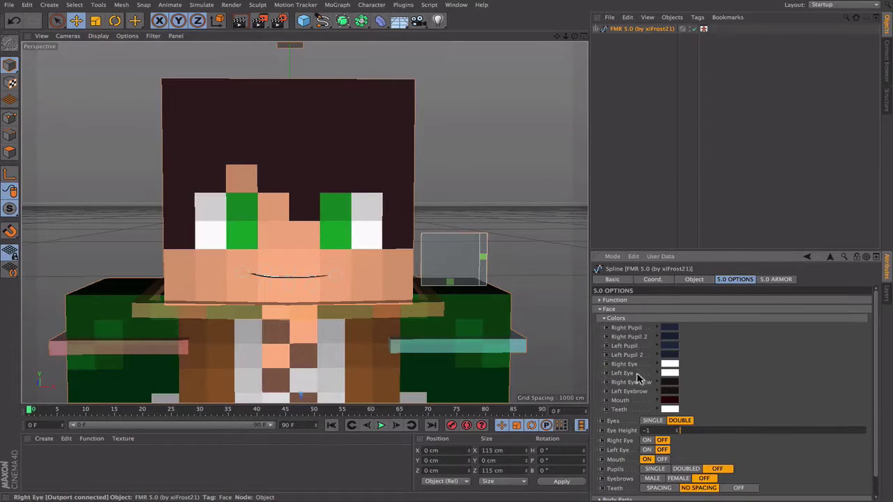
left_click(600, 310)
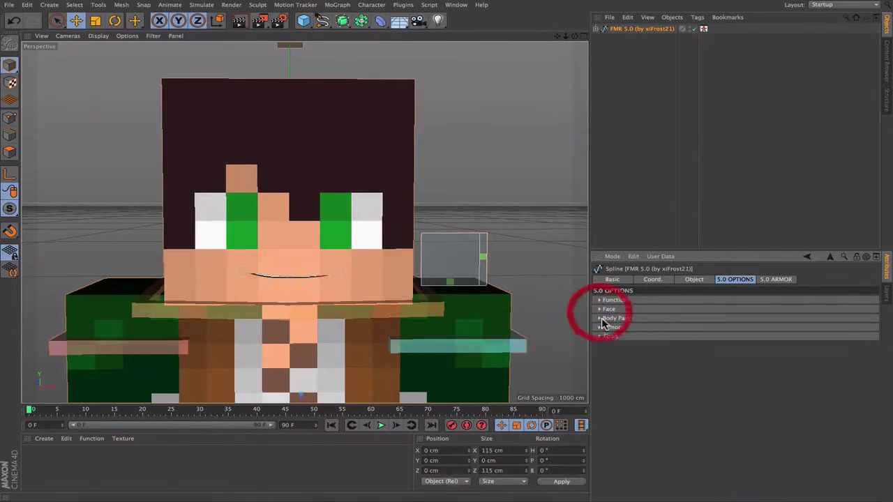
- In the Body Parts options, try the Alex body, return to Steve, and enable the Hat/Second Layer
left_click(604, 321)
left_click(687, 346)
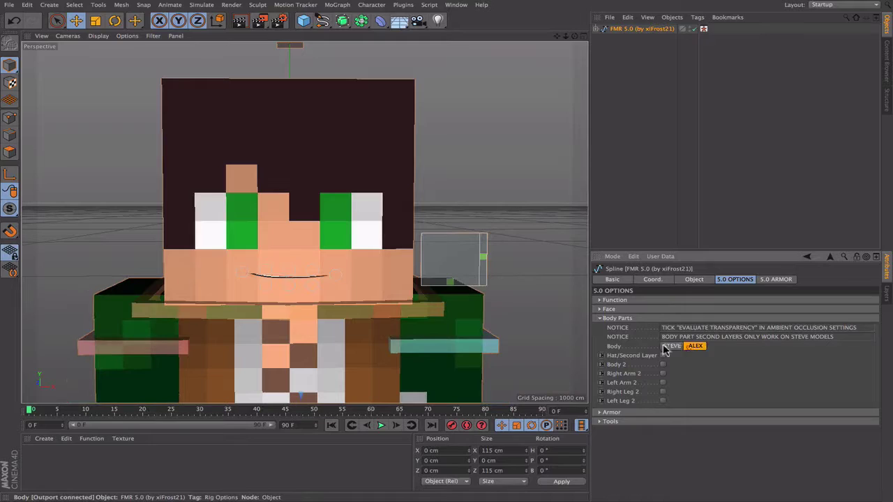
left_click(670, 347)
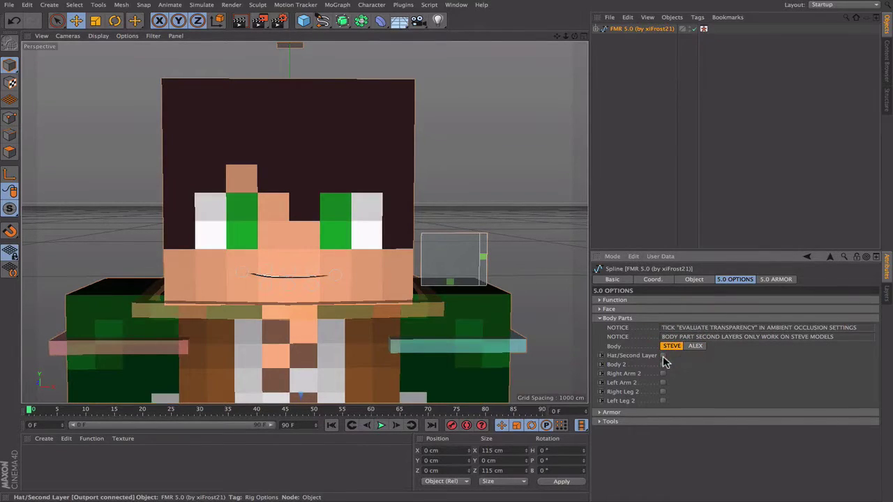
left_click(663, 356)
mouse_move(574, 37)
left_mouse_down()
mouse_move(475, 38)
mouse_move(574, 36)
left_mouse_up()
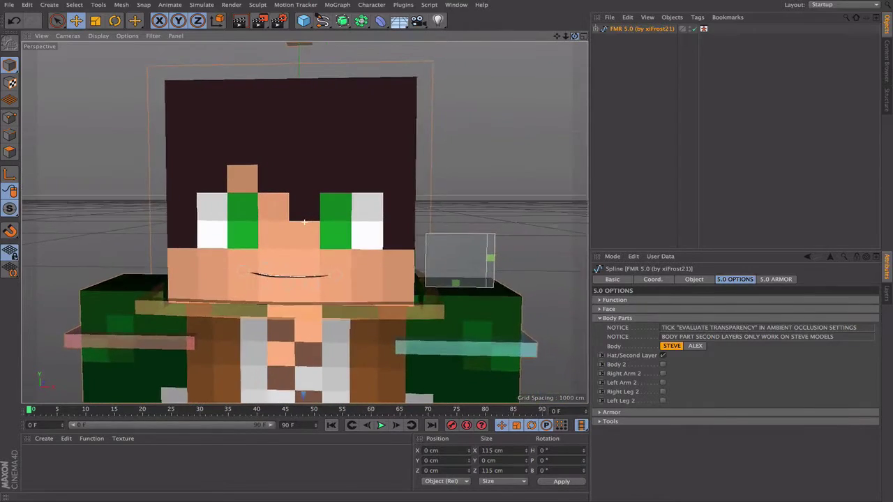
left_click(664, 365)
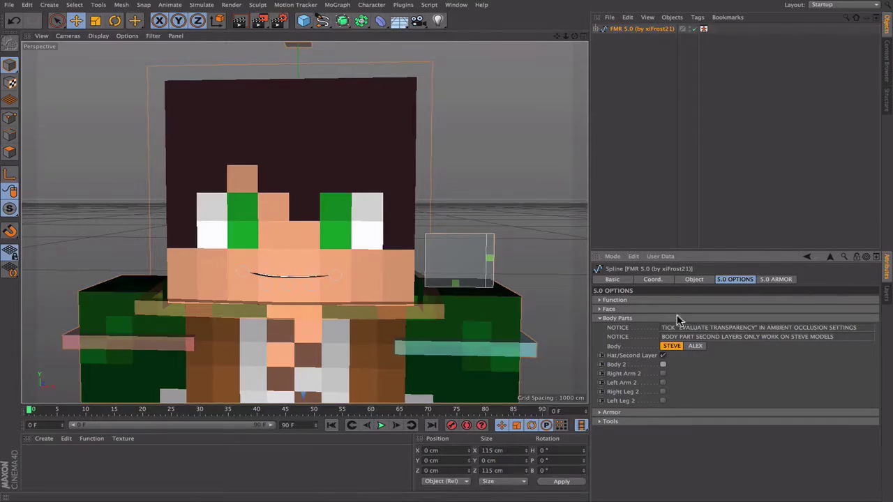
left_click(598, 319)
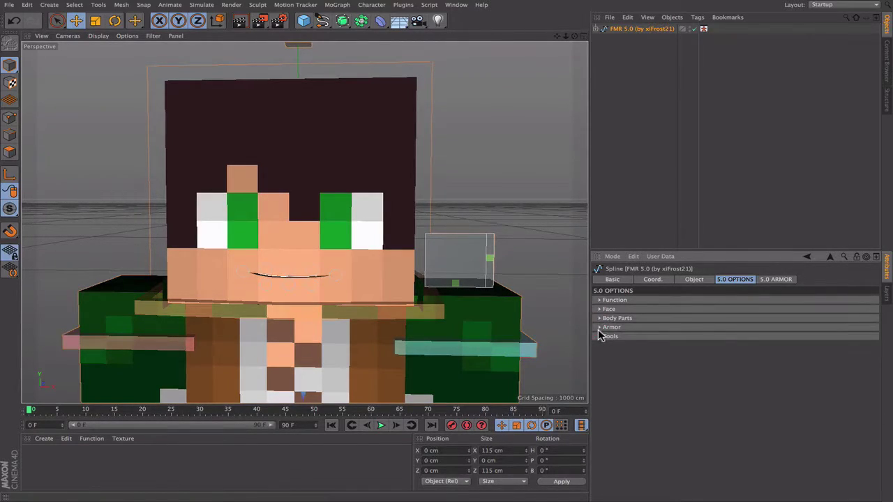
- Turn on all the rig's armor pieces: helmet, chestplate, both arm pieces, lower chest piece, both leggings and both boots
left_click(600, 328)
left_click_drag(566, 35, 534, 42)
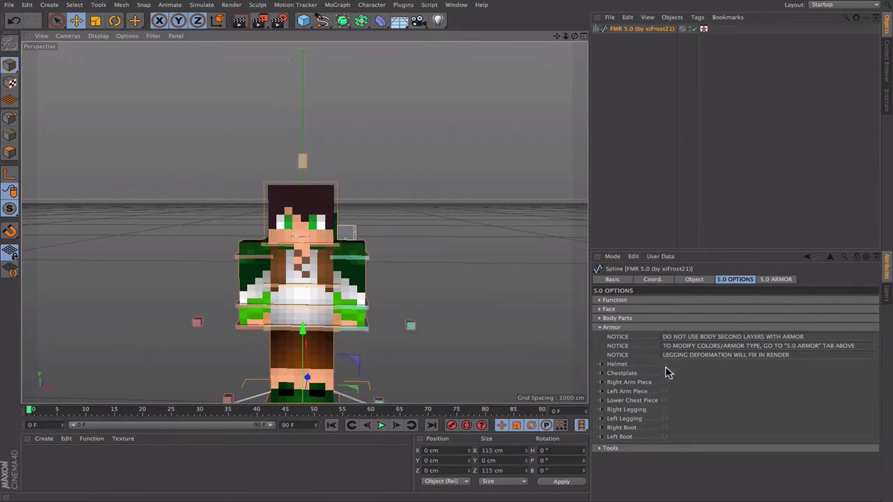
left_click(665, 364)
left_click(664, 373)
left_click(665, 383)
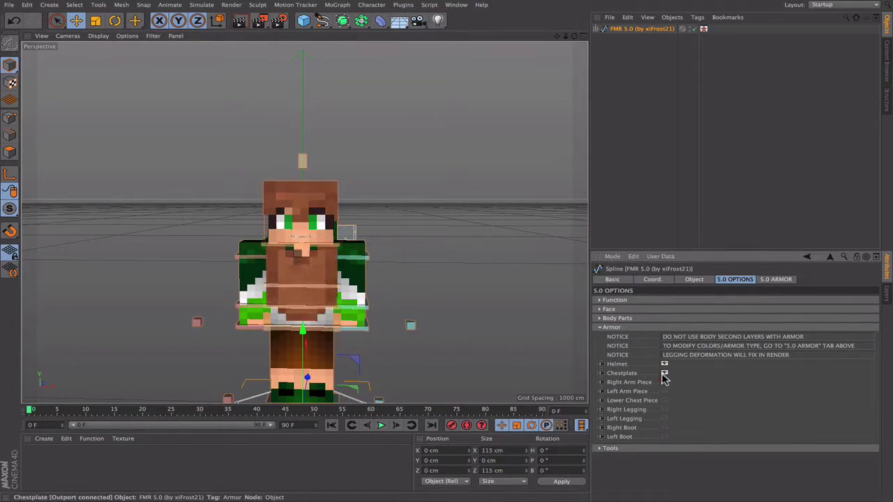
left_click(665, 391)
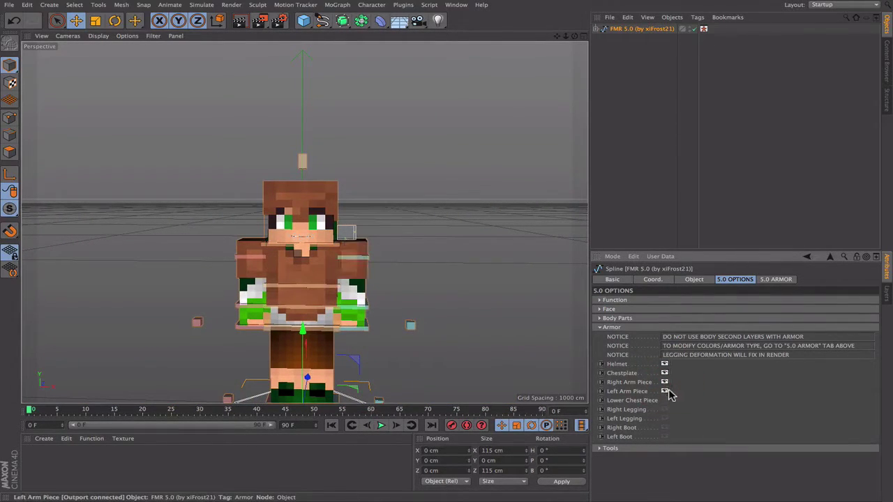
left_click(664, 410)
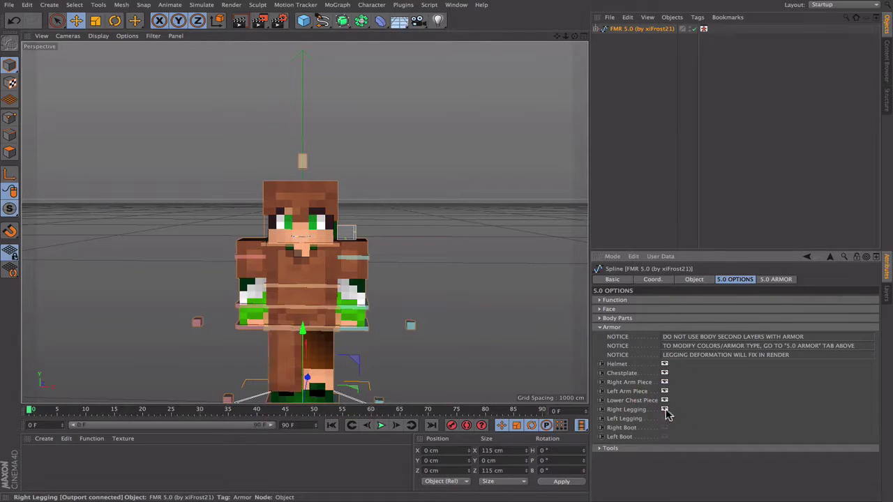
left_click(665, 419)
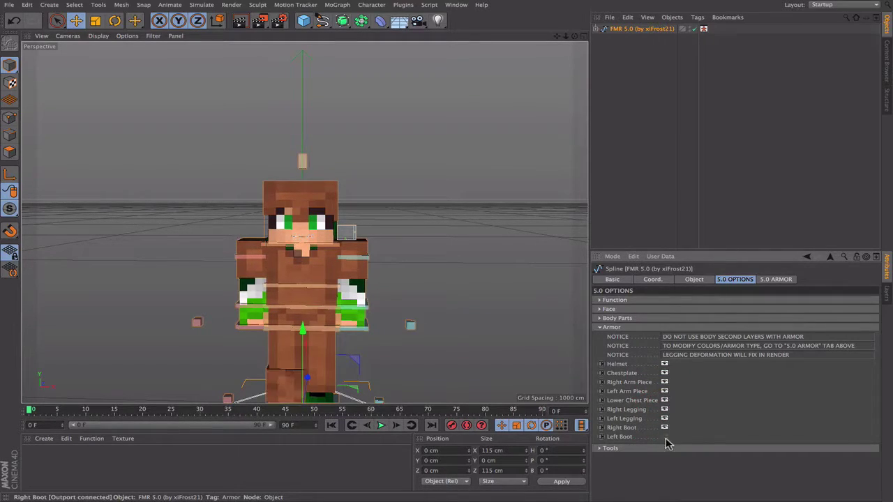
left_click(665, 437)
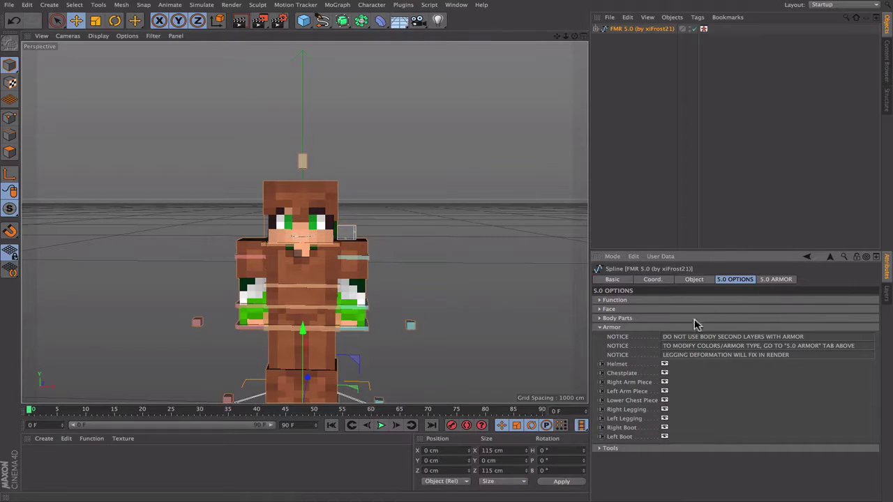
- Set the armor types to Iron for the helmet, Gold for the chest and leggings, and Custom (4.0) for the boots
left_click(778, 281)
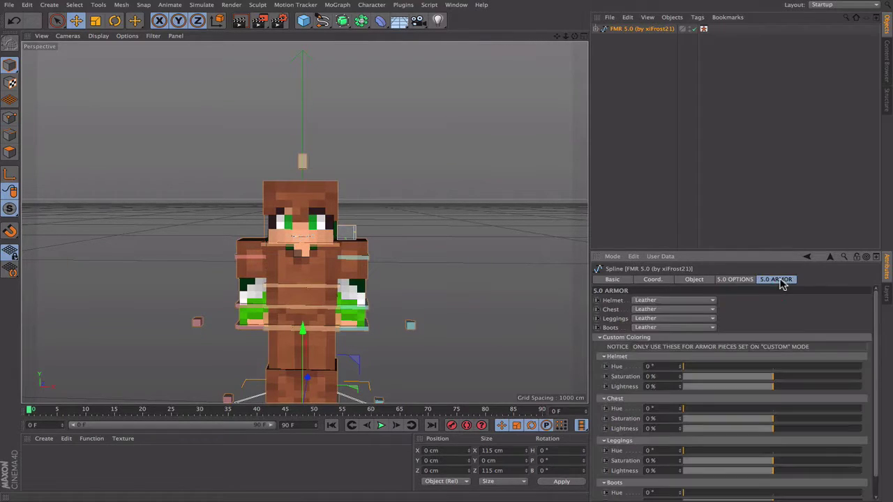
left_click(655, 301)
left_click(645, 319)
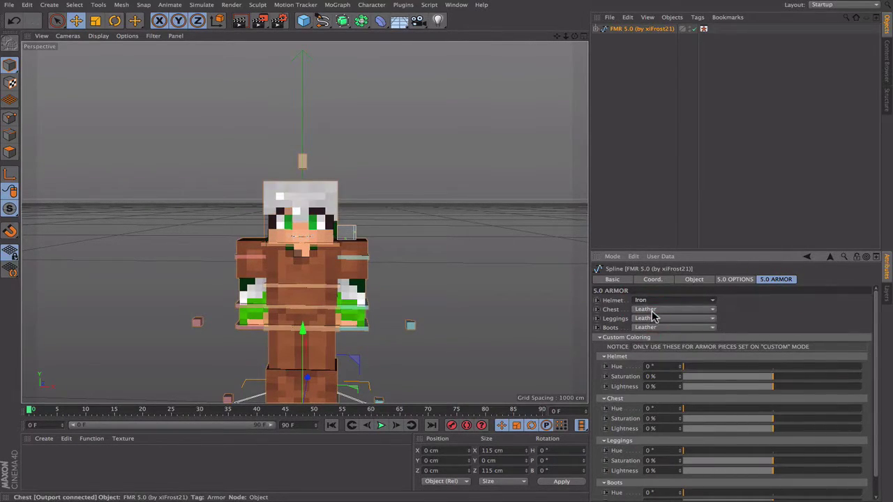
left_click(651, 309)
left_click(653, 338)
left_click(652, 318)
left_click(651, 347)
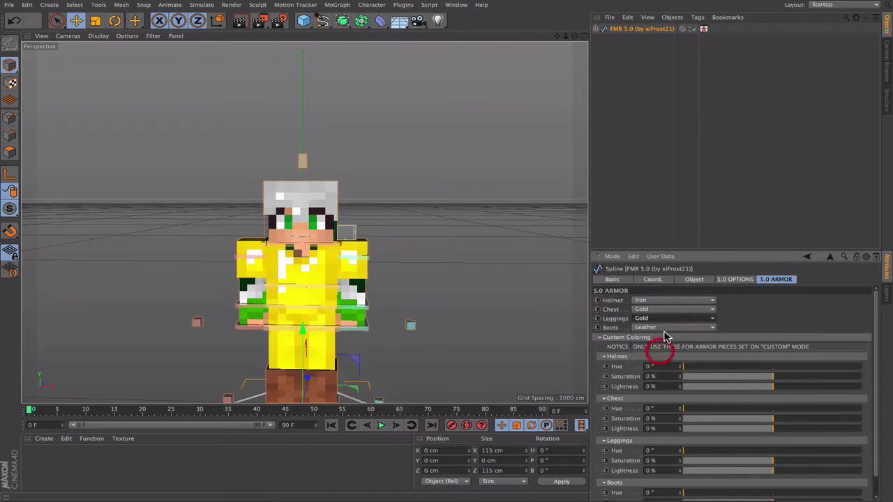
left_click(666, 328)
left_click(668, 376)
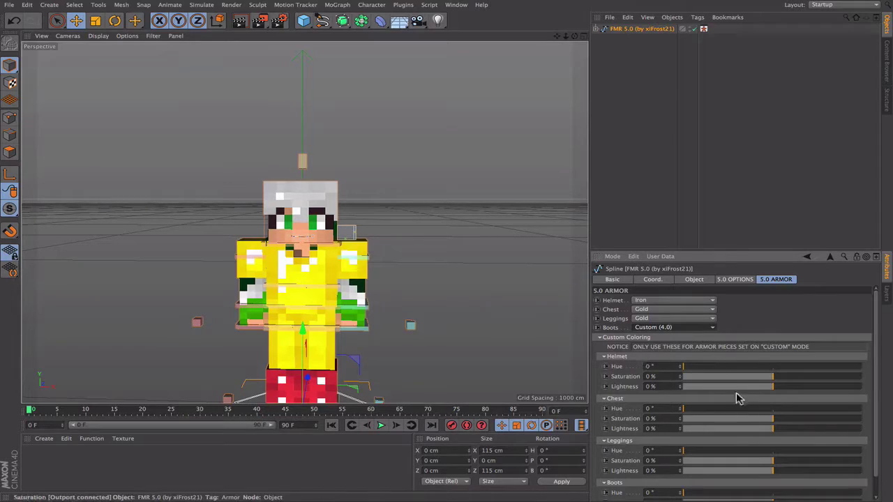
- Recolor the custom boots purple with hue 252°, saturation -17% and lightness -42%
left_click_drag(874, 377, 868, 436)
left_click_drag(735, 482, 758, 482)
left_click_drag(683, 471, 736, 482)
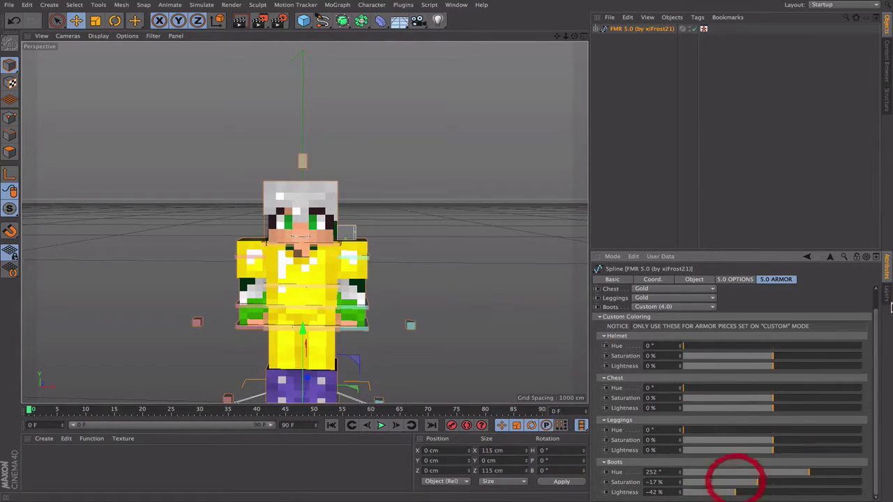
- Turn off every armor piece on the character, from the helmet down to the left boot
left_click(729, 279)
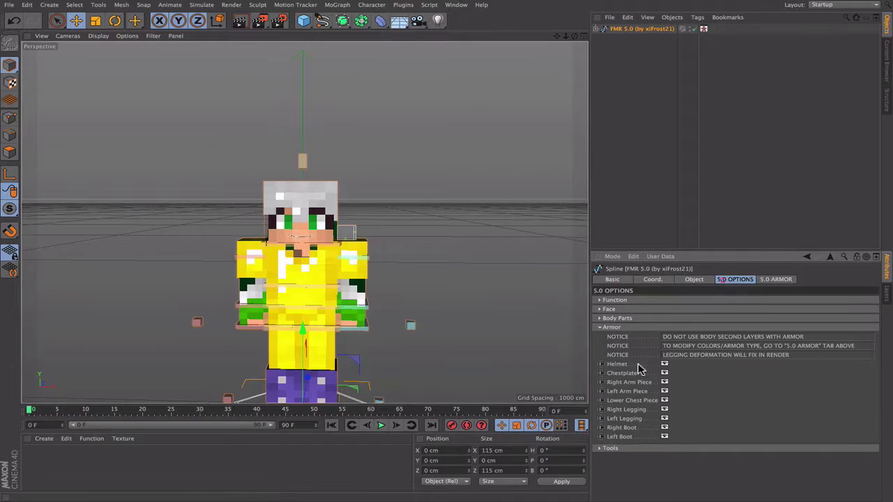
left_click(664, 363)
left_click(664, 372)
left_click(665, 382)
left_click(665, 391)
left_click(664, 399)
left_click(664, 409)
left_click(664, 418)
left_click(664, 427)
left_click(664, 436)
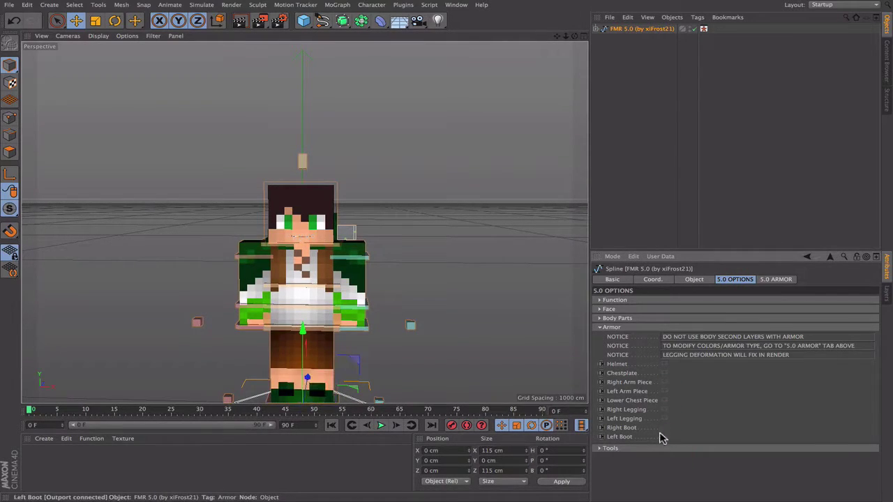
- Give the character's right hand a wood and then a diamond pickaxe, and set the right tool scale to 2
left_click(600, 328)
left_click(599, 336)
left_click(677, 344)
left_click(675, 364)
left_click(677, 344)
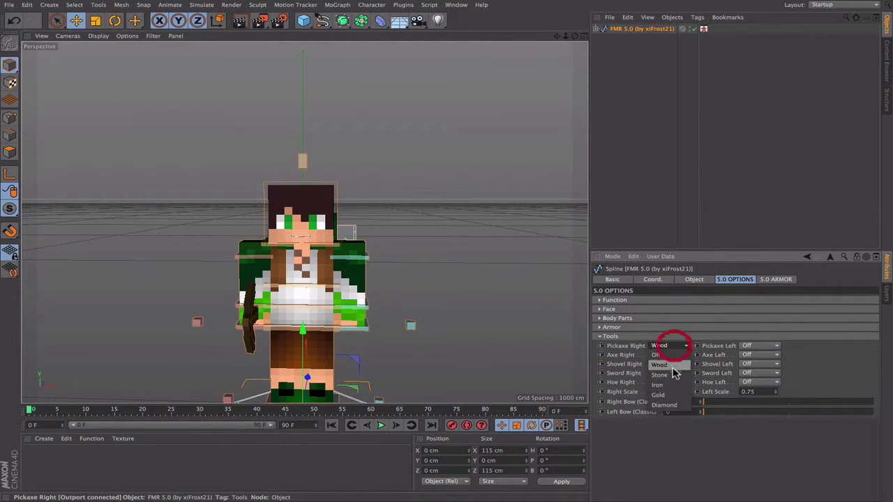
left_click(666, 405)
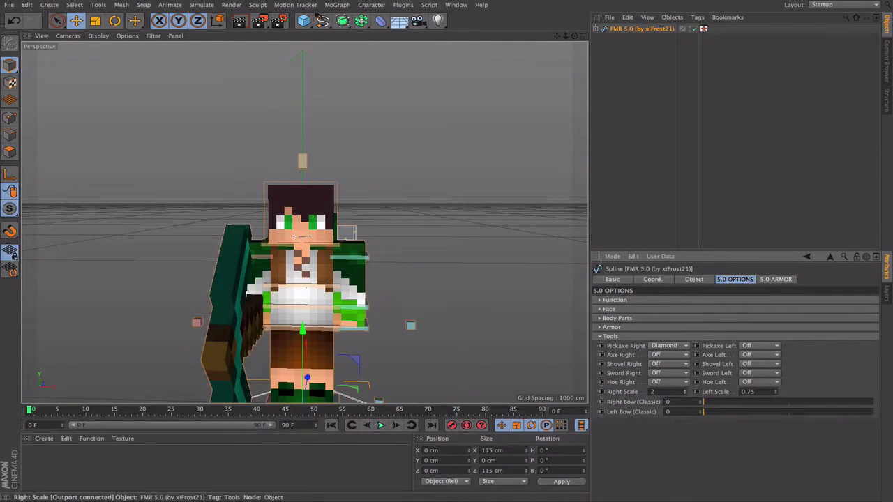
left_click_drag(575, 37, 509, 36)
- Undo the right tool scale change and set the right pickaxe to Off
key("ctrl+z")
left_click_drag(575, 37, 644, 37)
left_click(668, 345)
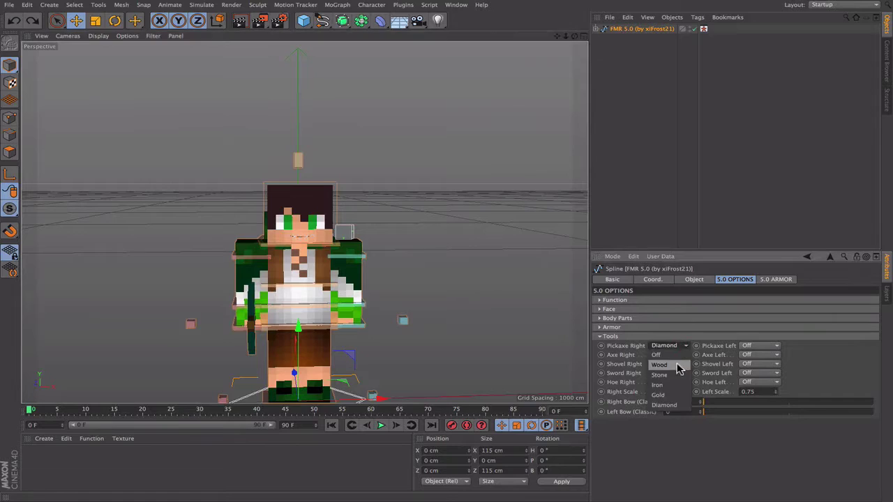
left_click(659, 356)
- Raise Right Bow (Classic) to 4, try moving the bow's control object, and reselect the FMR 5.0 rig
left_click_drag(574, 36, 663, 36)
left_click_drag(713, 407, 870, 405)
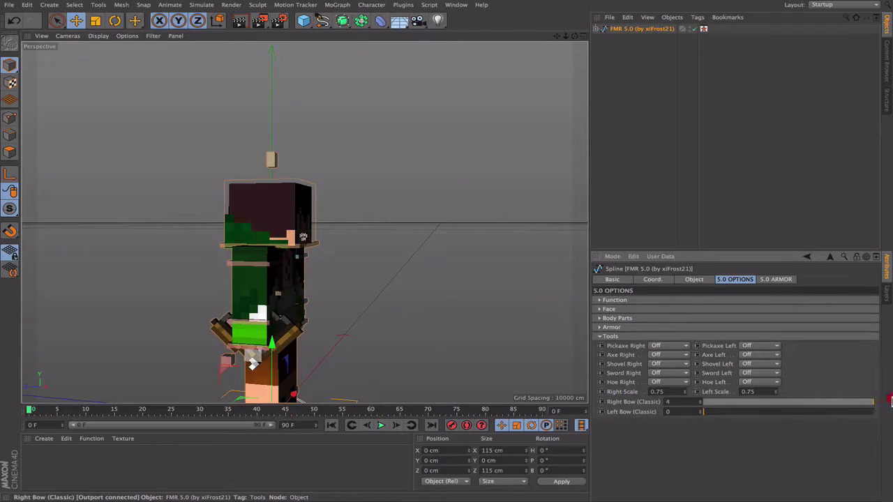
left_click(263, 347)
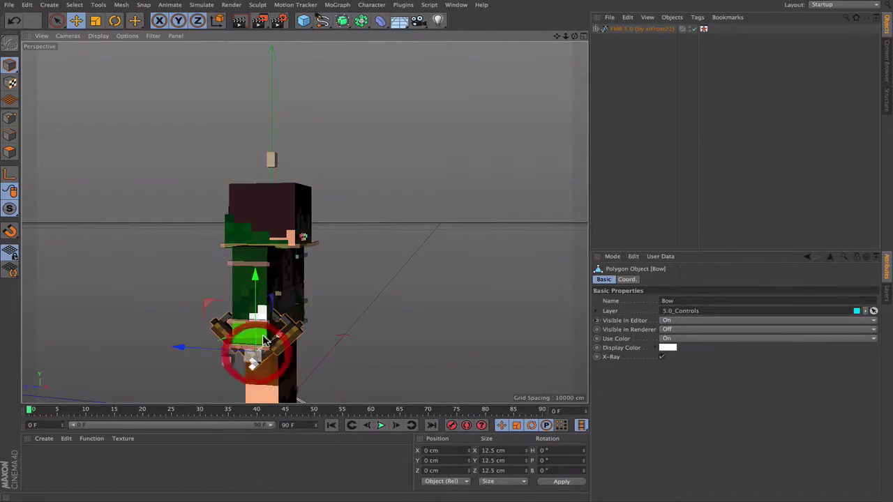
left_click_drag(205, 305, 180, 312)
left_click(627, 28)
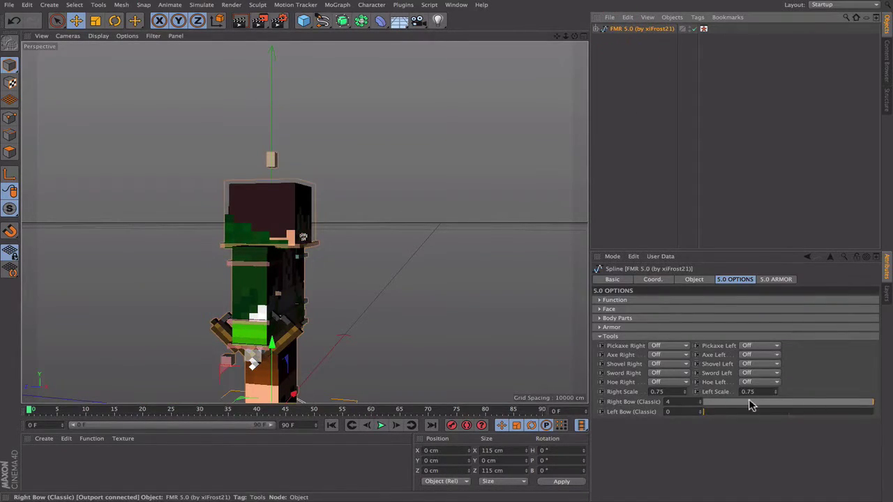
- Reset Right Bow (Classic) to 0 and switch from the Tools options to the Function options
left_click_drag(750, 405, 668, 405)
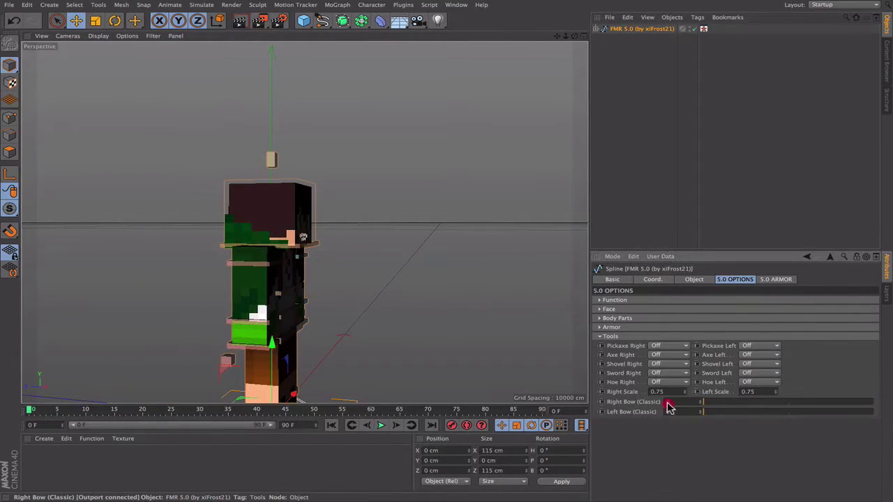
left_click(604, 337)
left_click(600, 300)
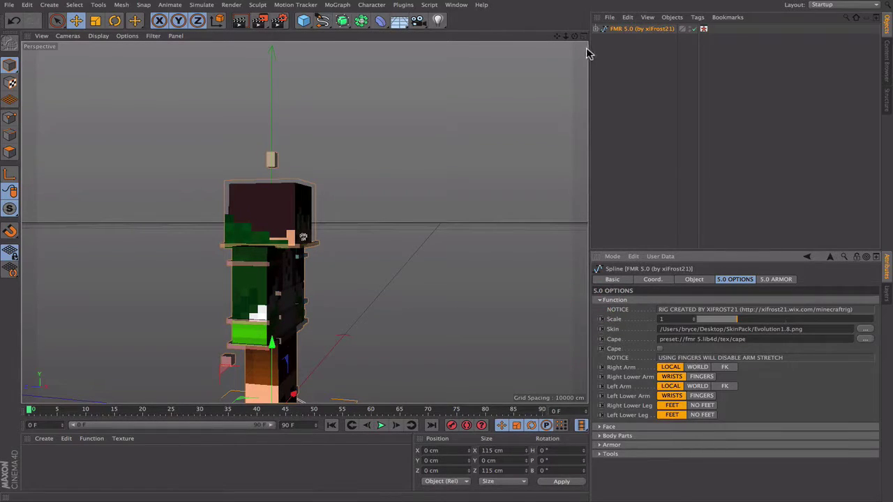
- Display the list of the rig's layers
mouse_move(579, 33)
left_mouse_down()
mouse_move(567, 41)
mouse_move(578, 38)
mouse_move(554, 27)
mouse_move(582, 39)
left_mouse_up()
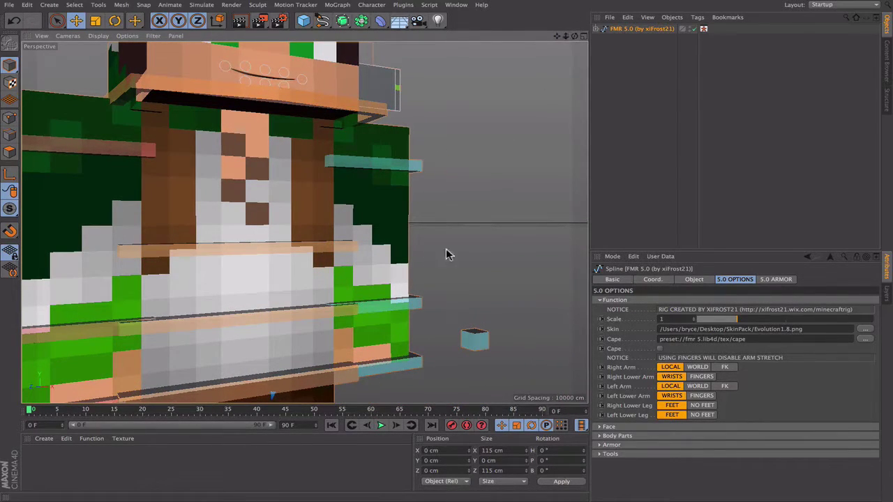
left_click_drag(566, 37, 586, 58)
left_click(886, 293)
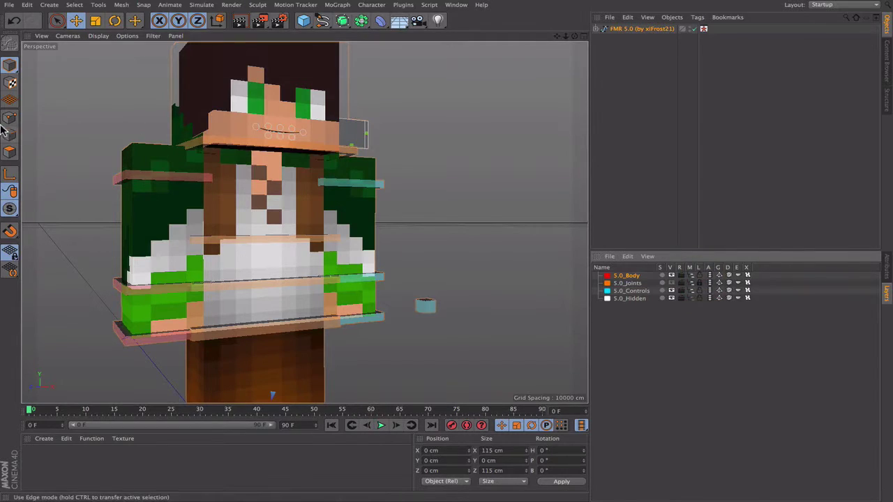
- Select the character's left arm mesh and use Live Selection in polygon mode to select a patch of polygons on its upper front
left_click(11, 153)
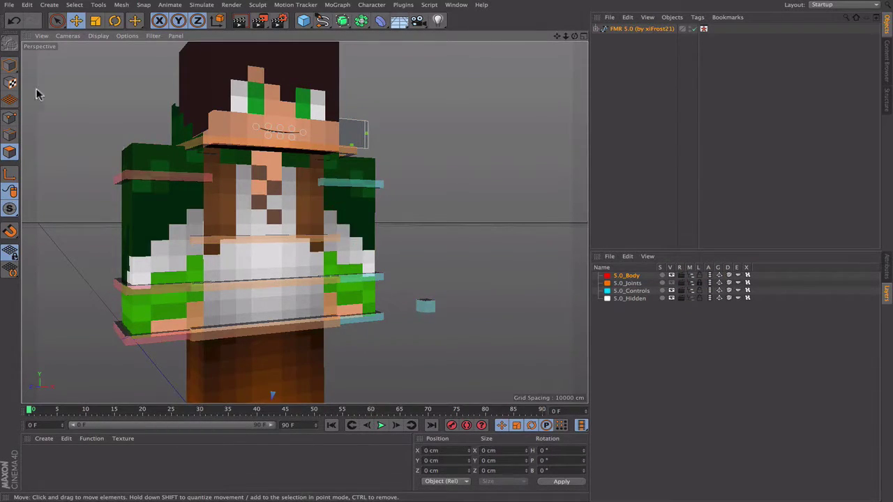
left_click(10, 64)
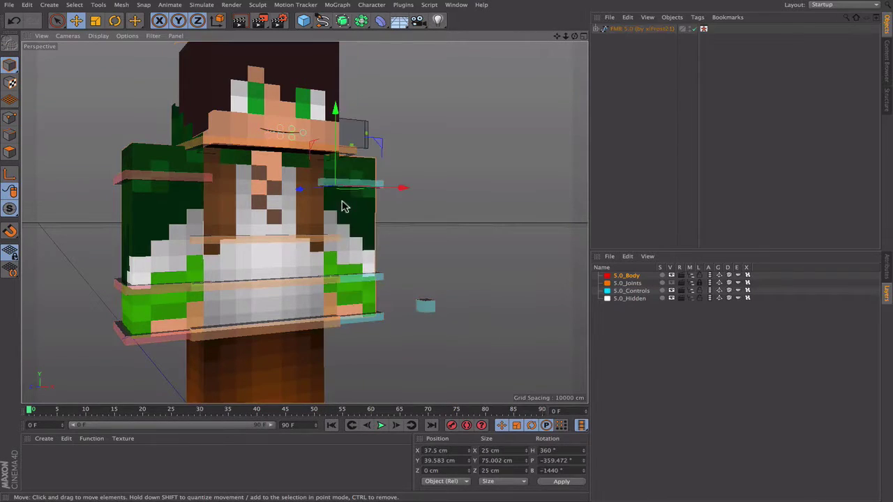
left_click(10, 152)
left_click(57, 20)
mouse_move(340, 190)
left_mouse_down()
mouse_move(346, 203)
mouse_move(333, 180)
mouse_move(364, 226)
left_mouse_up()
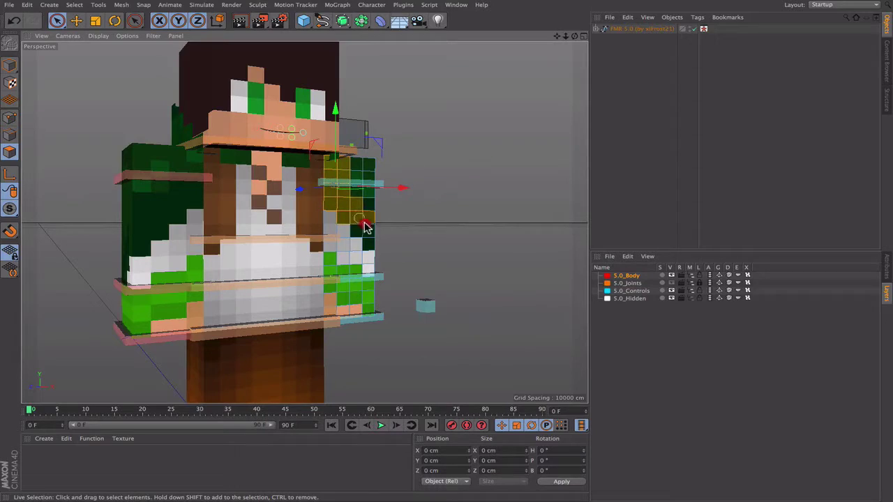
- Select the left arm's upper front polygons and extrude them with a 1 cm offset and a 91° maximum angle
left_click(356, 184)
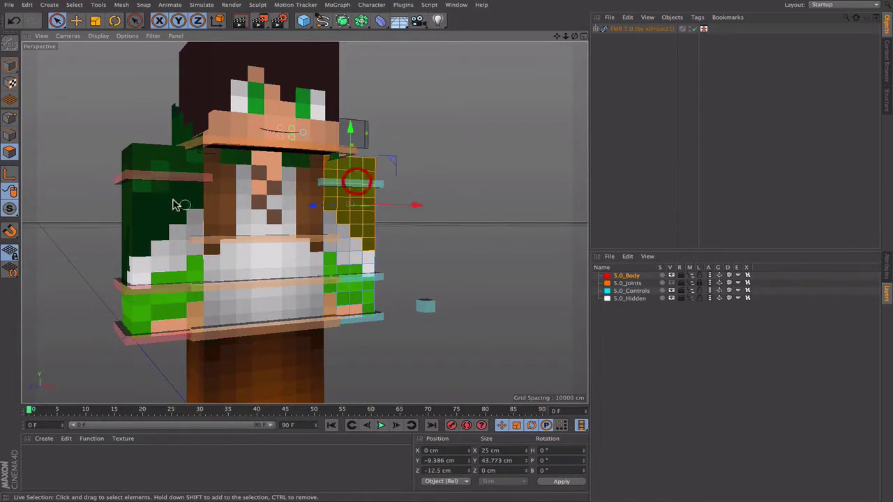
left_click(332, 263)
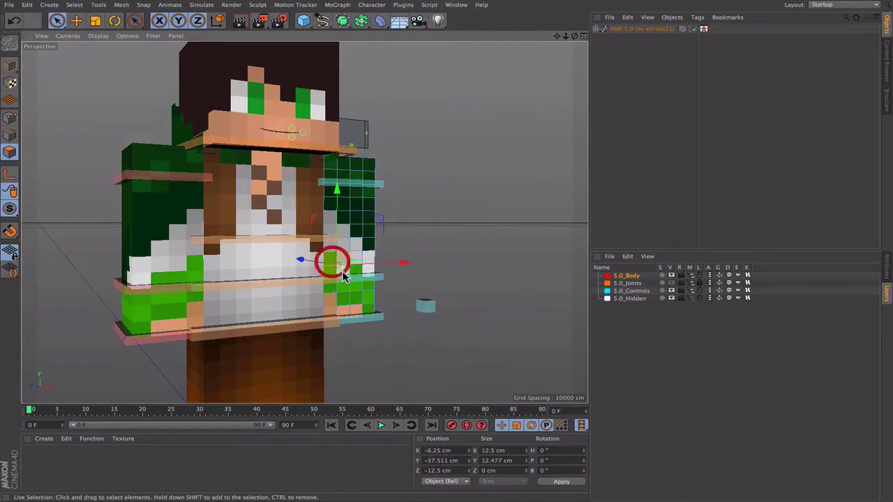
left_click(359, 176)
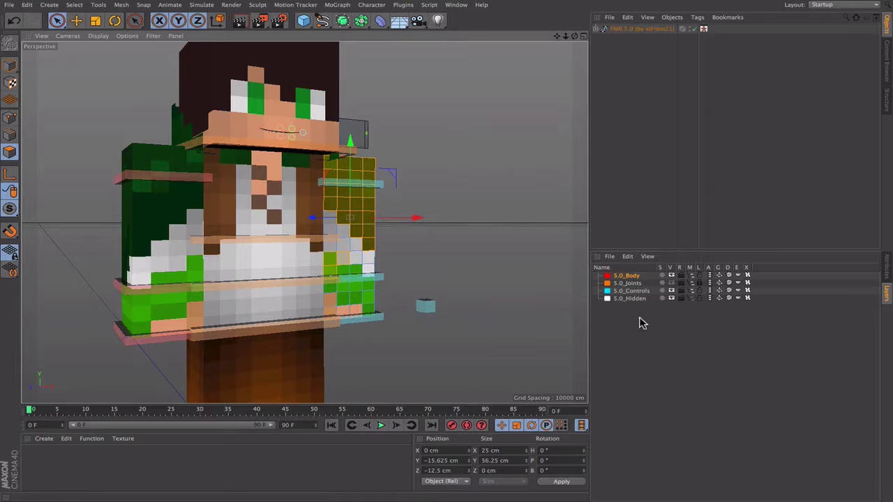
key("d")
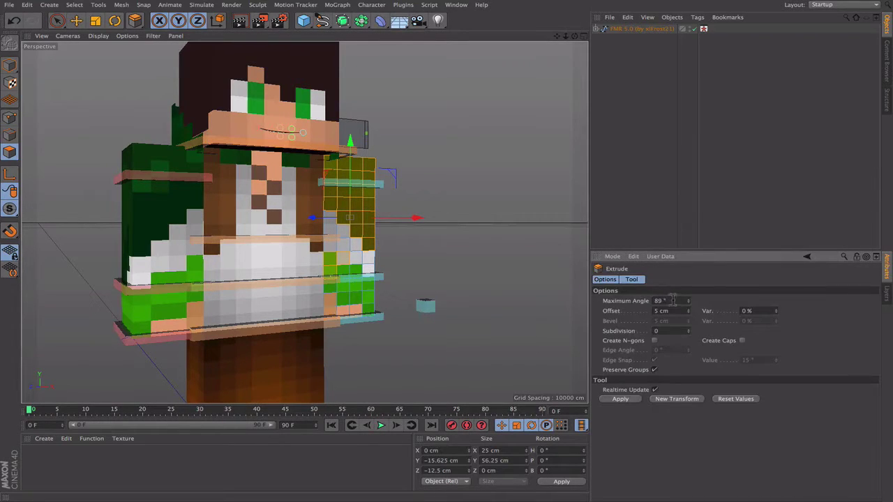
type("1")
left_click(612, 399)
mouse_move(575, 36)
left_mouse_down()
mouse_move(614, 28)
mouse_move(544, 35)
mouse_move(571, 36)
left_mouse_up()
left_click(661, 77)
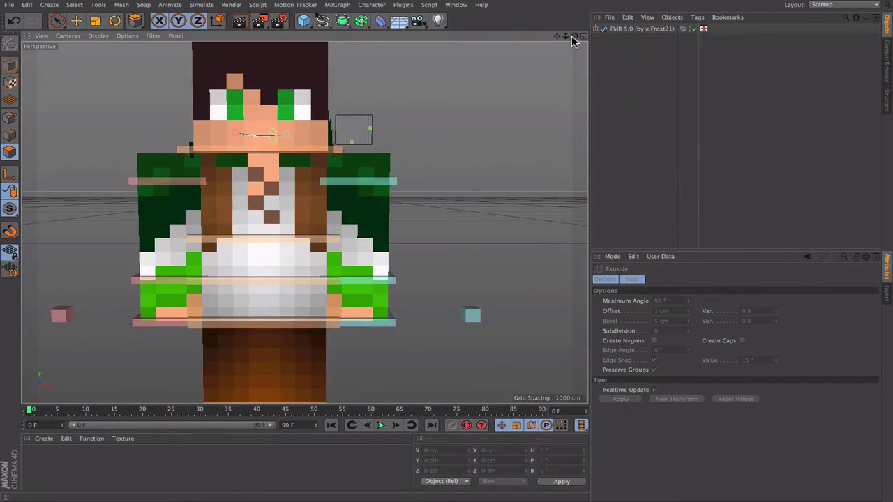
- Undo the last arm mesh edit and leave nothing selected
key("super+z")
left_click(626, 77)
left_click_drag(575, 36, 562, 2)
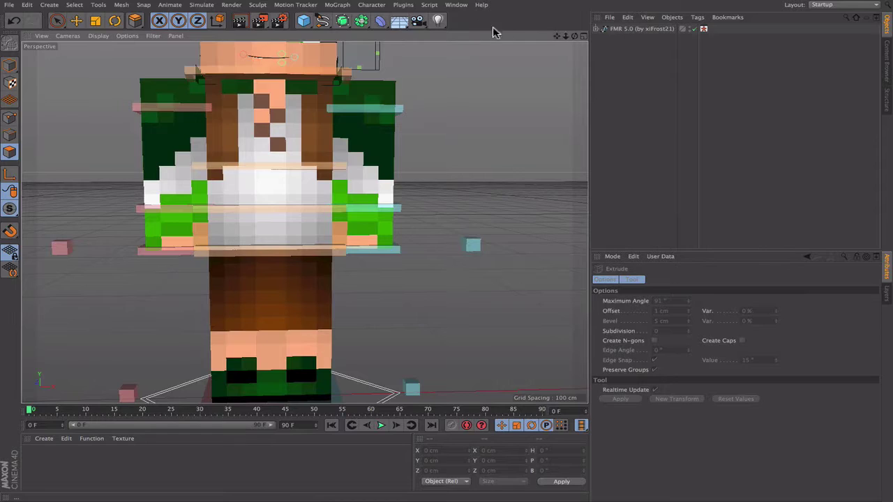
- Expand the rig's Head group, select EXTRUDE_meshHead and make it visible in the viewport
left_click_drag(557, 40, 557, 80)
left_click(888, 293)
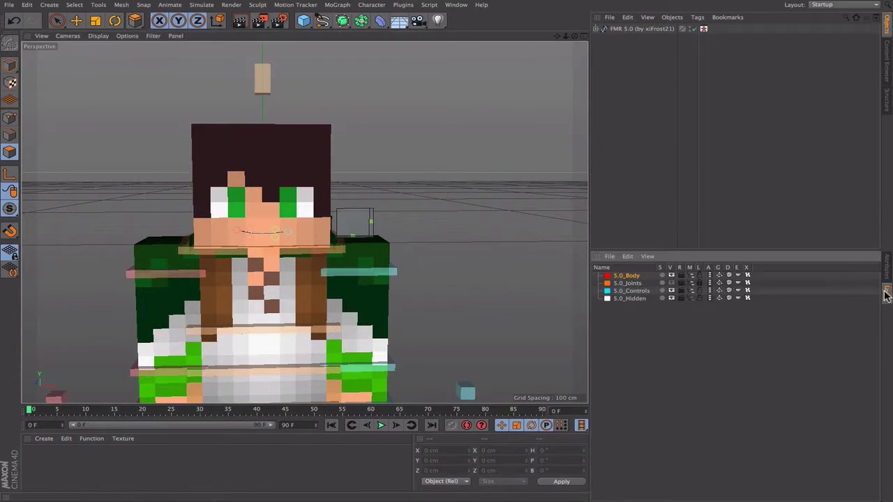
left_click(596, 29)
left_click(621, 96)
left_click(602, 96)
left_click(624, 107)
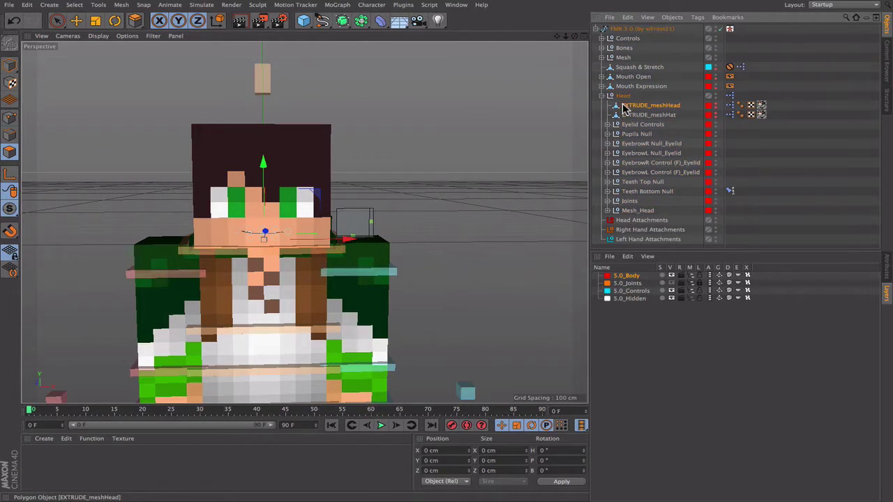
left_click(715, 104)
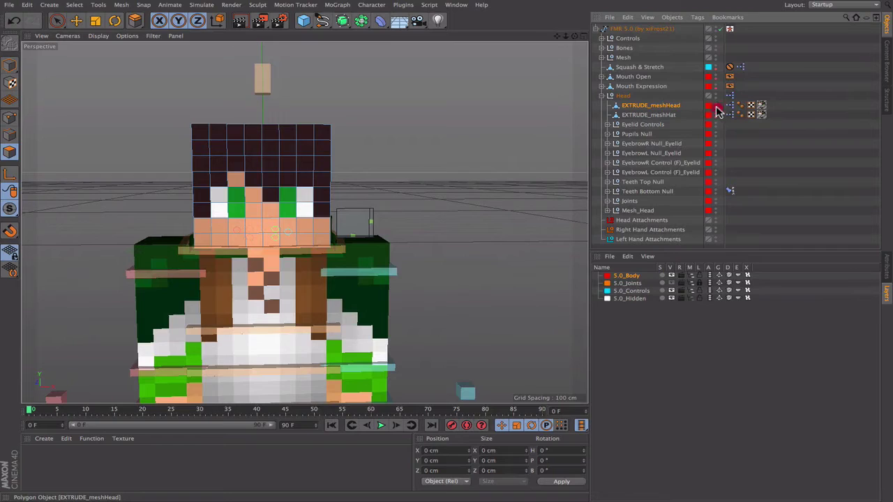
- Use Live Selection to pick the hair polygons on the head's front and extrude them 1 cm
left_click_drag(557, 36, 576, 49)
left_click(61, 23)
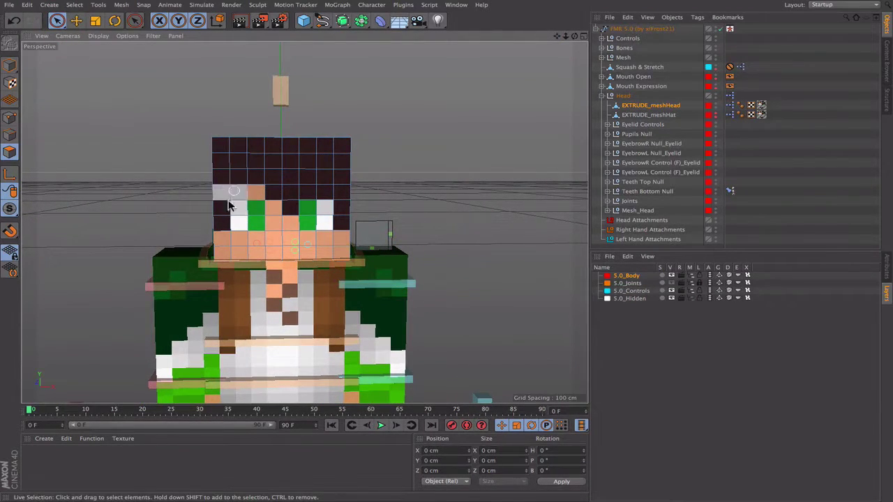
mouse_move(243, 151)
left_mouse_down()
mouse_move(351, 173)
mouse_move(347, 217)
mouse_move(337, 152)
left_mouse_up()
left_click_drag(316, 185, 289, 203)
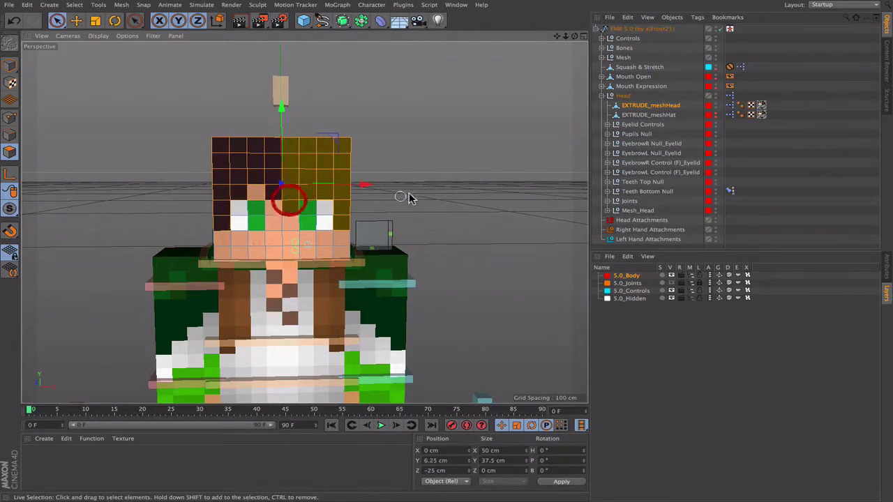
key("d")
left_click(618, 401)
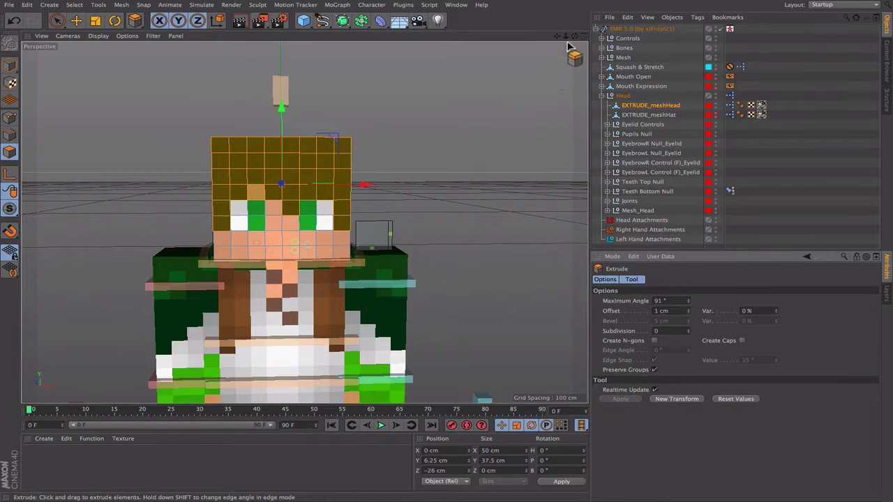
- Inspect the extruded hair from another angle and undo the extrusion
left_click_drag(449, 249, 304, 222, "alt")
left_click_drag(574, 36, 576, 35)
key("super+z")
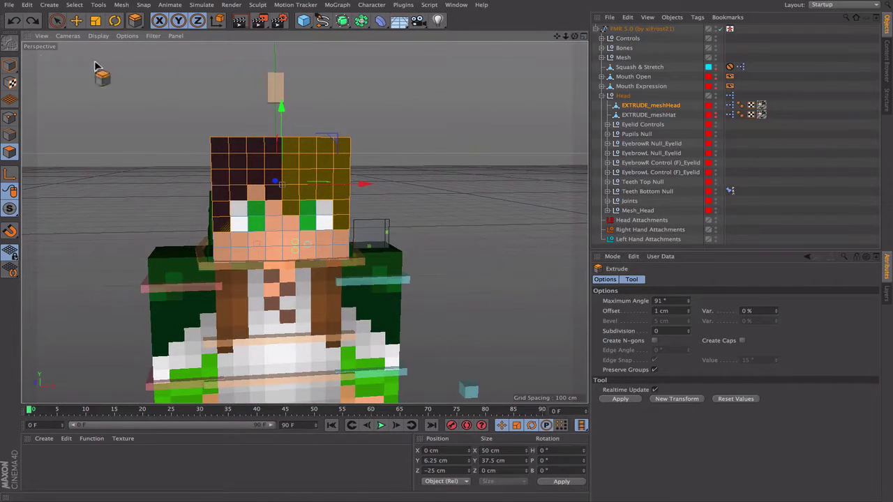
- Add the face polygons to the hair selection on EXTRUDE_meshHead and delete them
left_click(59, 21)
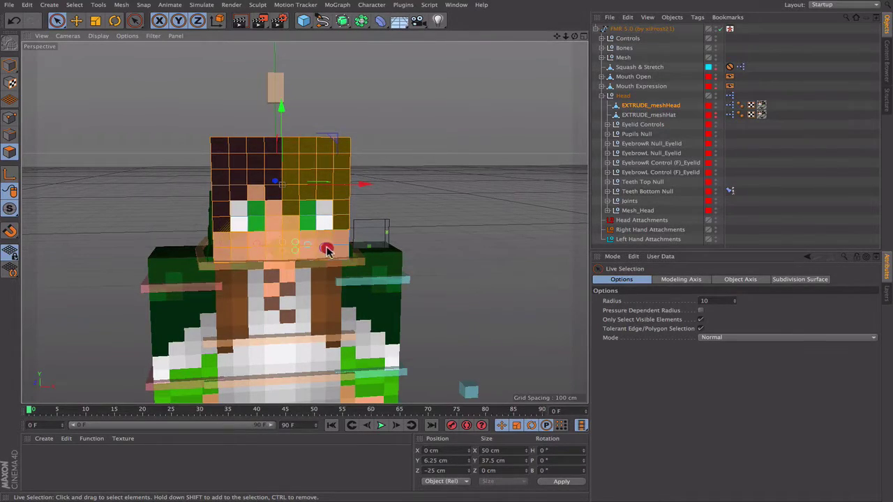
left_click(279, 214)
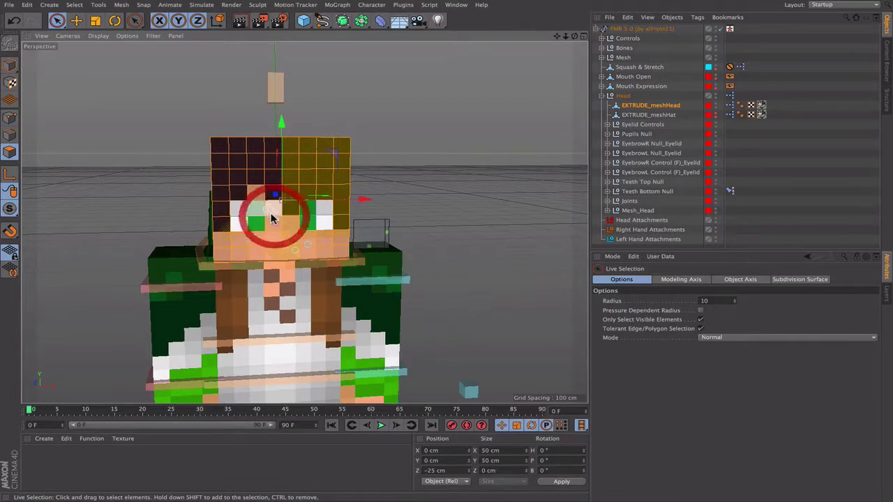
key("Delete")
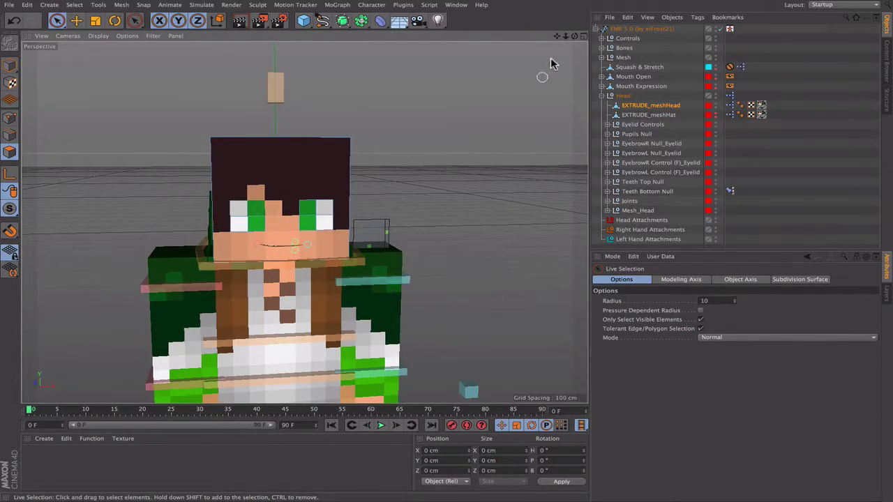
- Undo the deletion of the head's front polygons and clear the polygon selection
mouse_move(575, 35)
left_mouse_down()
mouse_move(656, 38)
mouse_move(573, 35)
left_mouse_up()
key("ctrl+a")
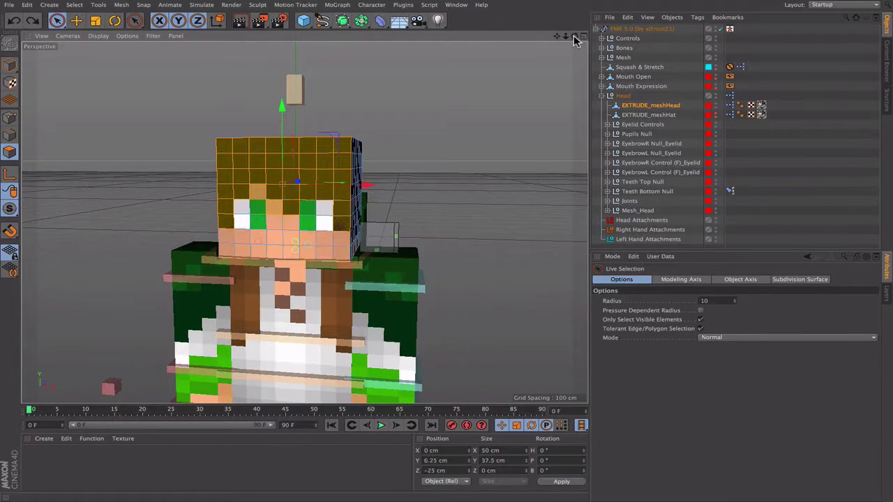
key("ctrl+z")
mouse_move(575, 36)
left_mouse_down()
mouse_move(628, 37)
mouse_move(562, 36)
mouse_move(571, 36)
left_mouse_up()
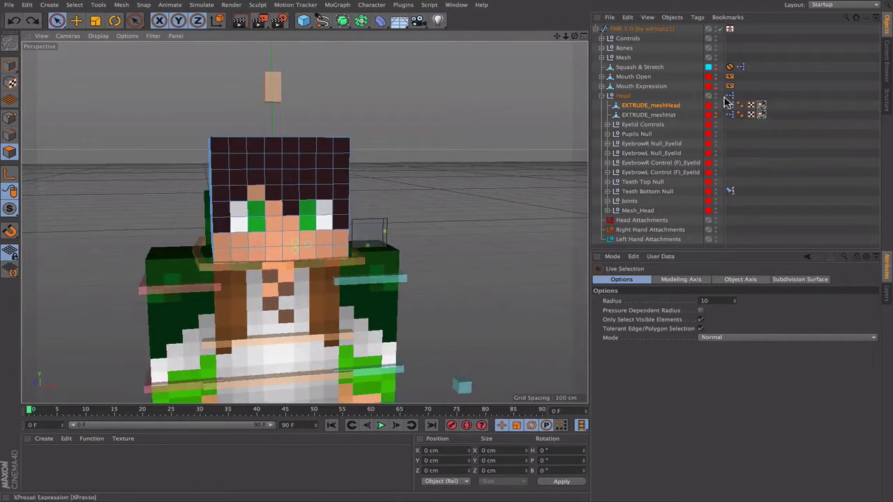
- Hide EXTRUDE_meshHead in the viewport and select EXTRUDE_meshHat in Model mode
left_click(716, 105)
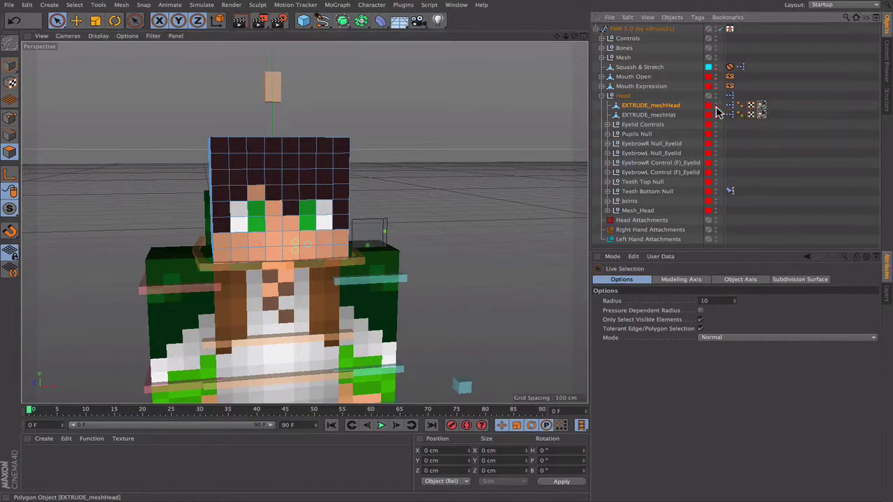
left_click(717, 106)
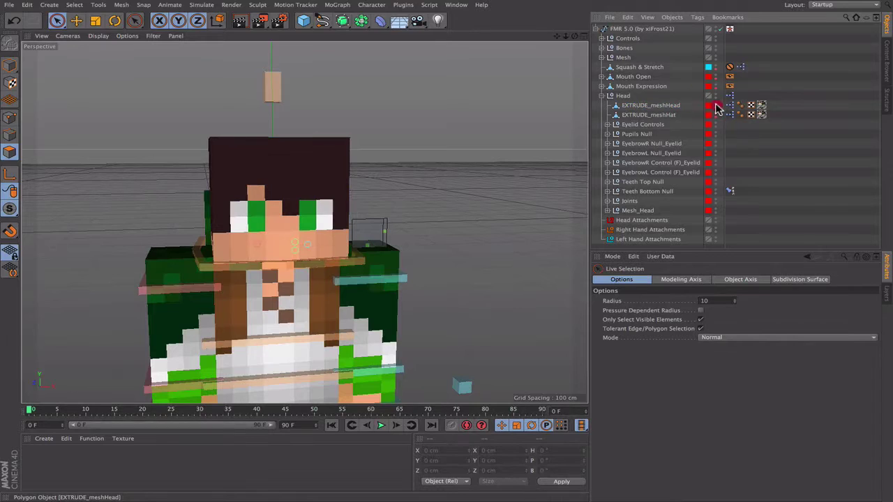
left_click(656, 115)
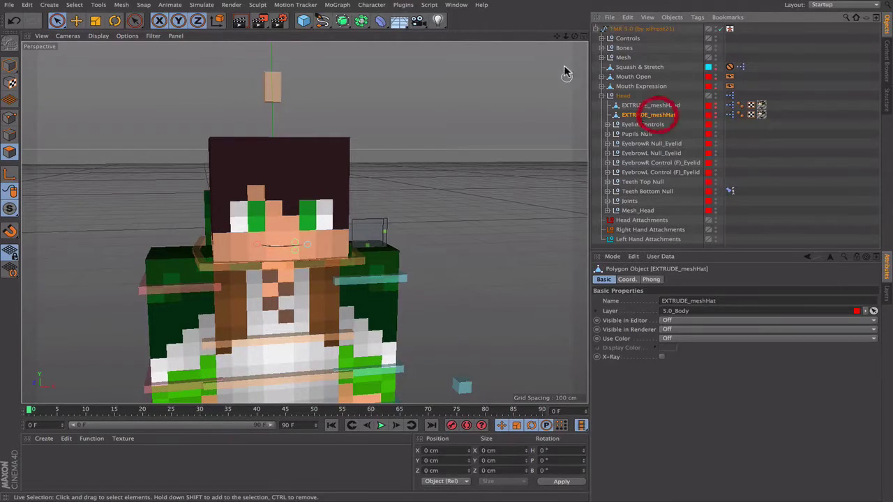
left_click_drag(362, 209, 414, 208, "alt")
left_click_drag(574, 35, 704, 38)
left_click(9, 66)
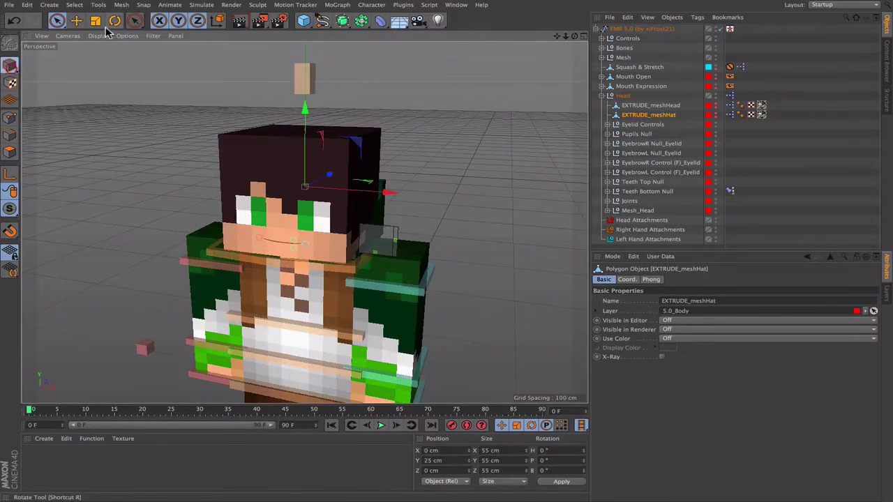
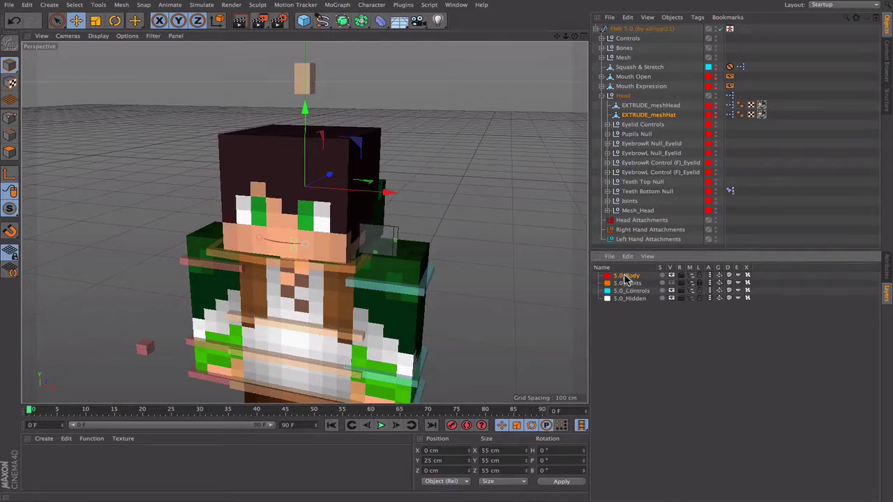
- Lock the 5.0_Body layer and collapse the FMR 5.0 rig's hierarchy
left_click(700, 276)
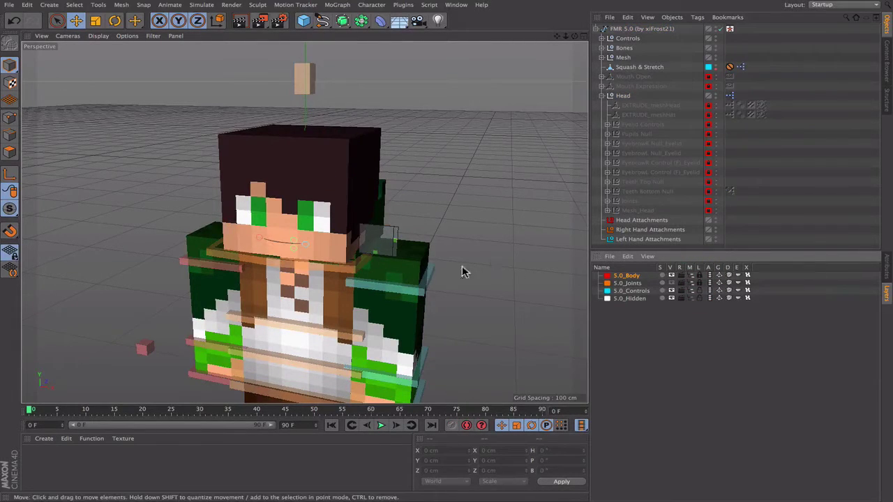
left_click(889, 268)
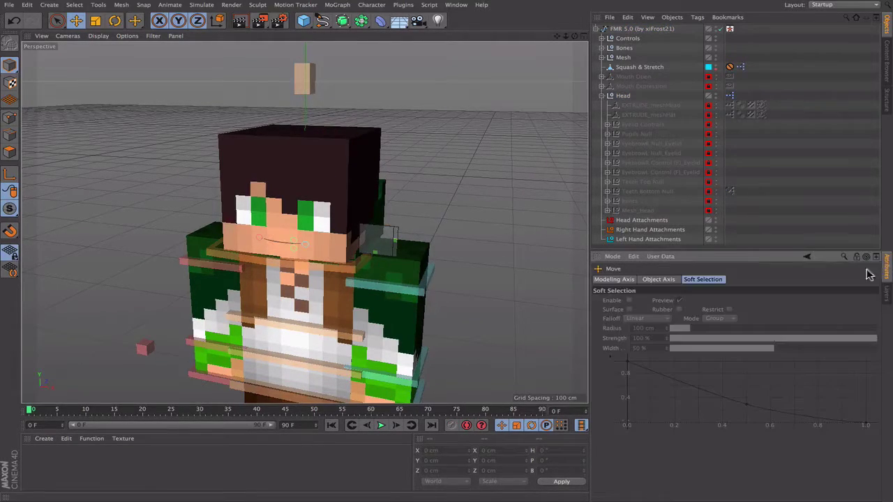
left_click(649, 29)
left_click(604, 29)
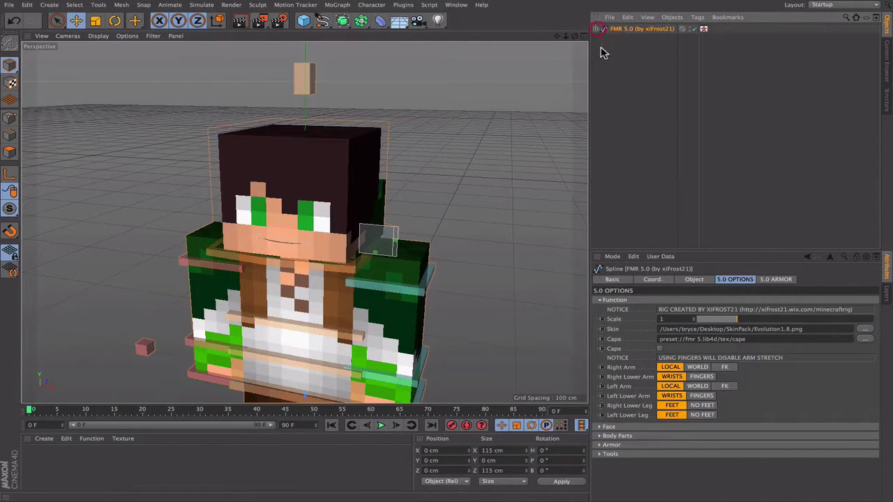
left_click(602, 49)
- Try moving the Squash & Stretch control above the head and undo the move
left_click_drag(573, 37, 564, 137)
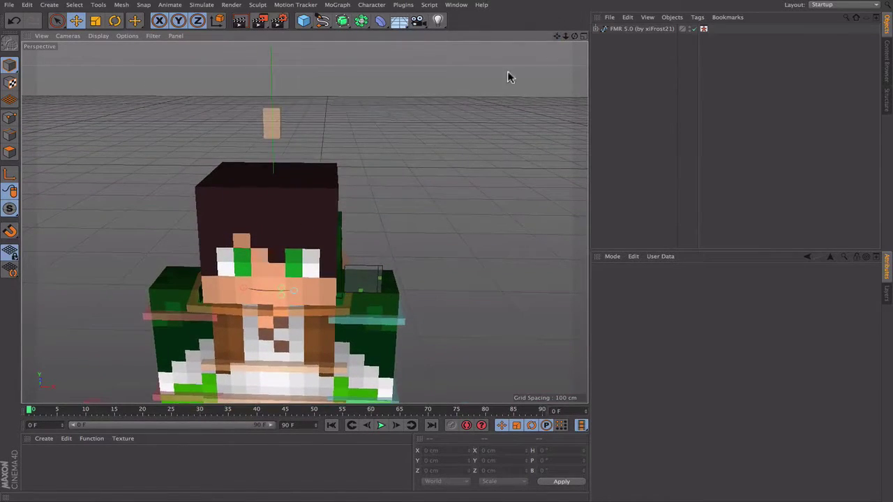
left_click(272, 124)
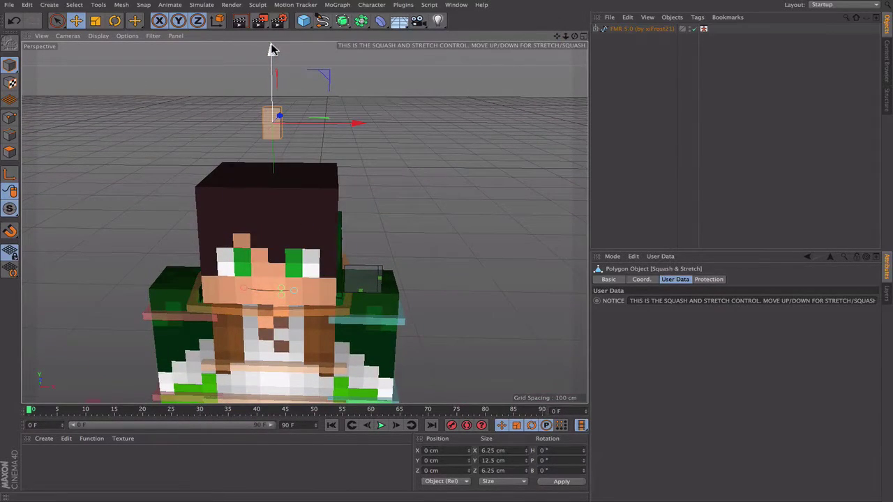
left_click_drag(272, 61, 289, 123)
key("super+z")
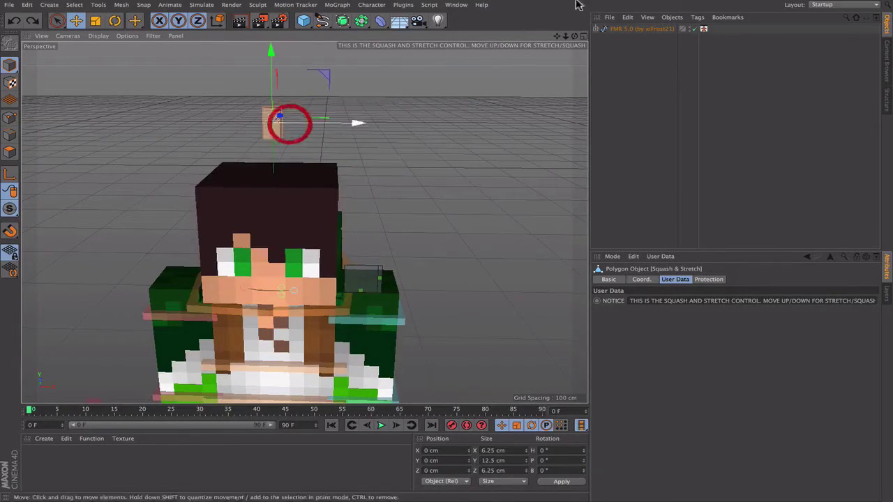
- Try rotating the left wrist control wristL to a heading of about -46° and undo the rotation
left_click_drag(575, 36, 444, 296)
left_click(361, 309)
key("super+z")
mouse_move(332, 222)
left_mouse_down()
mouse_move(335, 279)
mouse_move(335, 201)
mouse_move(335, 230)
mouse_move(335, 214)
mouse_move(335, 221)
left_mouse_up()
left_click(344, 244)
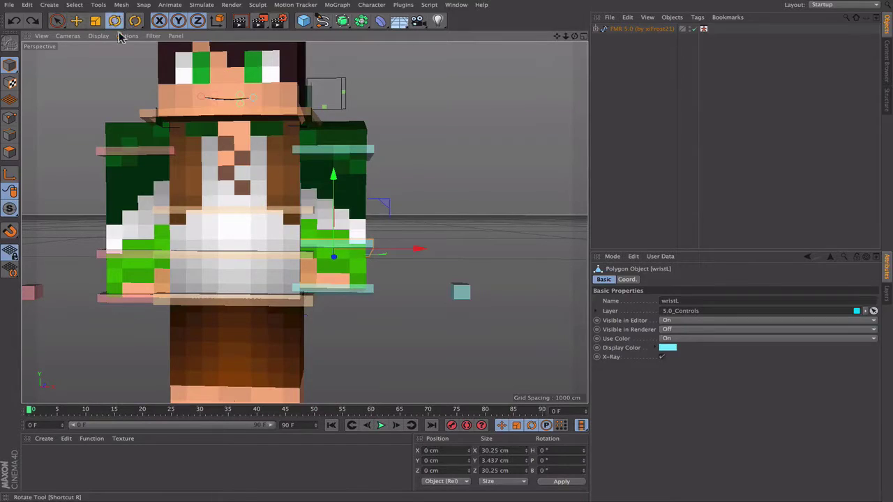
left_click_drag(333, 265, 364, 187)
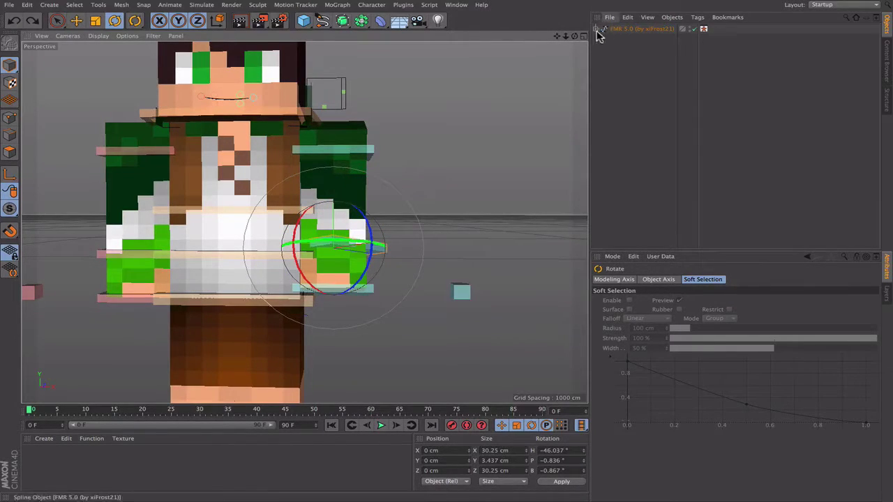
left_click_drag(527, 114, 499, 116, "alt")
key("ctrl+z")
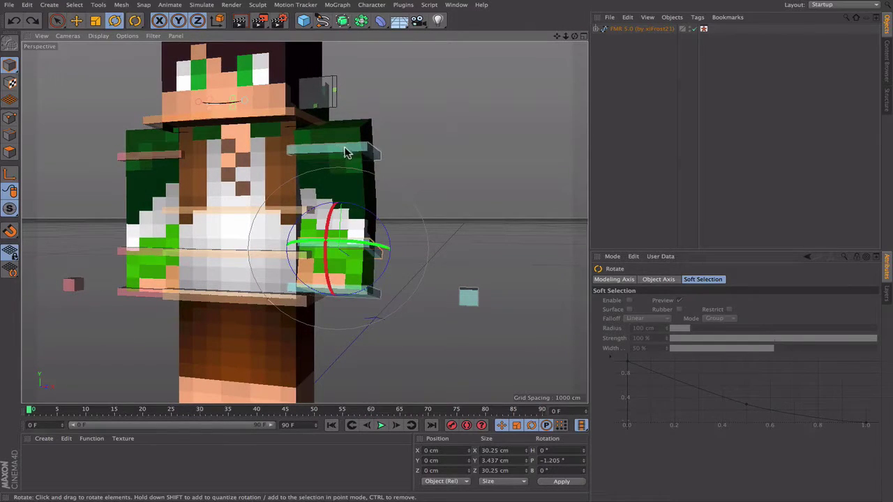
- Try rotating the left arm control controlArmL, undo it, and turn its heading to about -10.4°
left_click(346, 152)
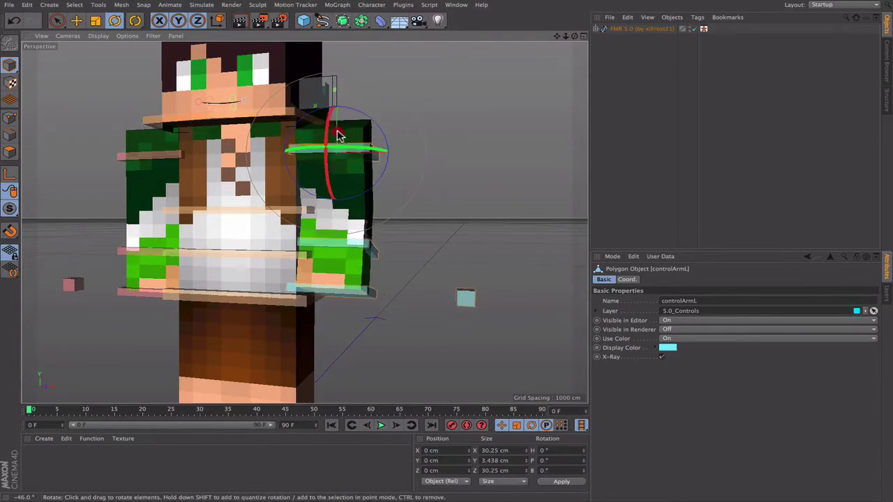
left_click_drag(338, 135, 309, 130)
key("super+z")
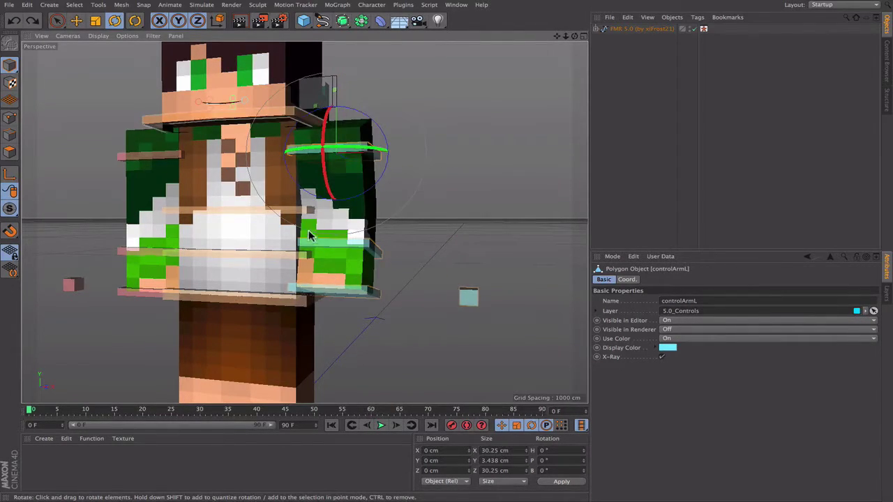
mouse_move(353, 148)
left_mouse_down()
mouse_move(339, 142)
mouse_move(351, 139)
left_mouse_up()
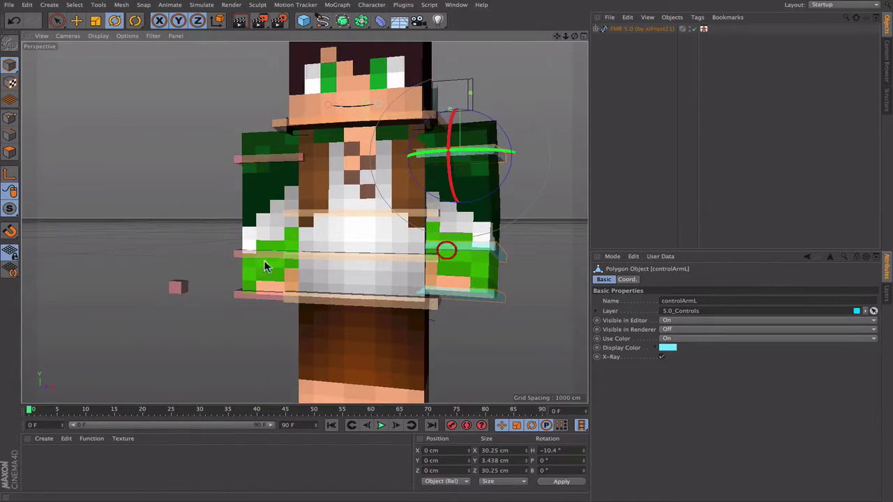
- Rotate the right wrist control goalArmR_L to a heading of about 21.2° and raise it about 0.68 cm
left_click(248, 295)
mouse_move(250, 296)
left_mouse_down()
mouse_move(277, 300)
mouse_move(265, 297)
left_mouse_up()
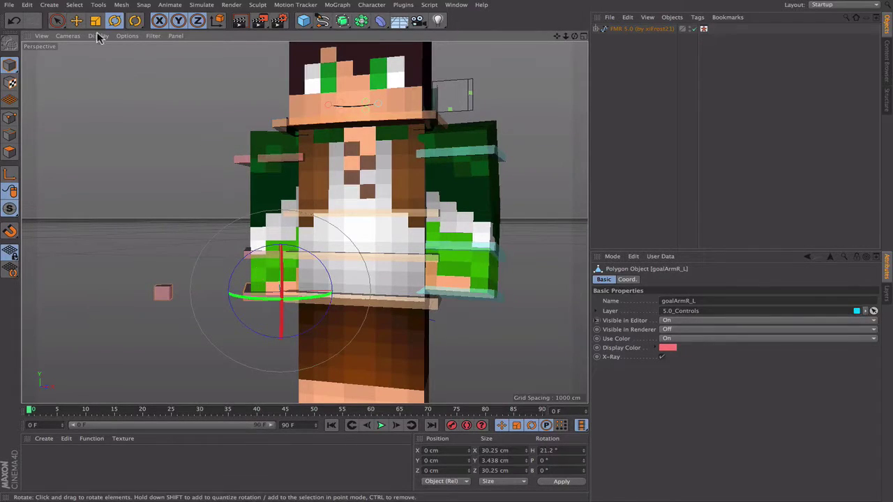
left_click(76, 21)
left_click_drag(279, 217, 281, 220)
- Raise both foot controls about 1.1 cm and spread them to X about 4.9 cm for goalLegL and -5.1 cm for goalLegR
left_click_drag(556, 36, 506, 0)
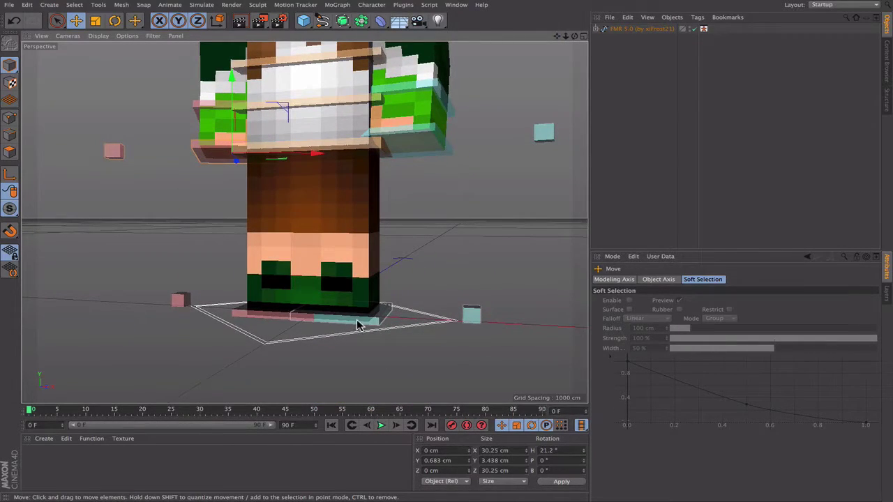
left_click(357, 326)
left_click(281, 321, "shift")
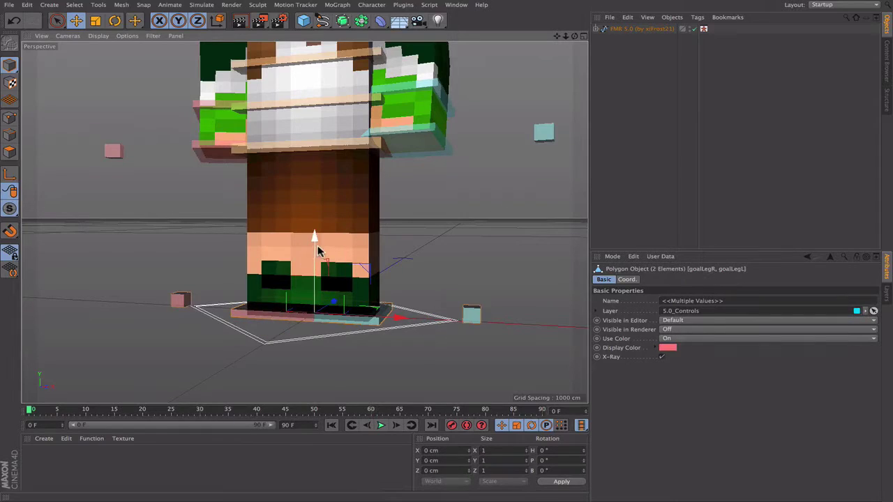
left_click_drag(313, 239, 323, 230)
left_click_drag(358, 315, 434, 318)
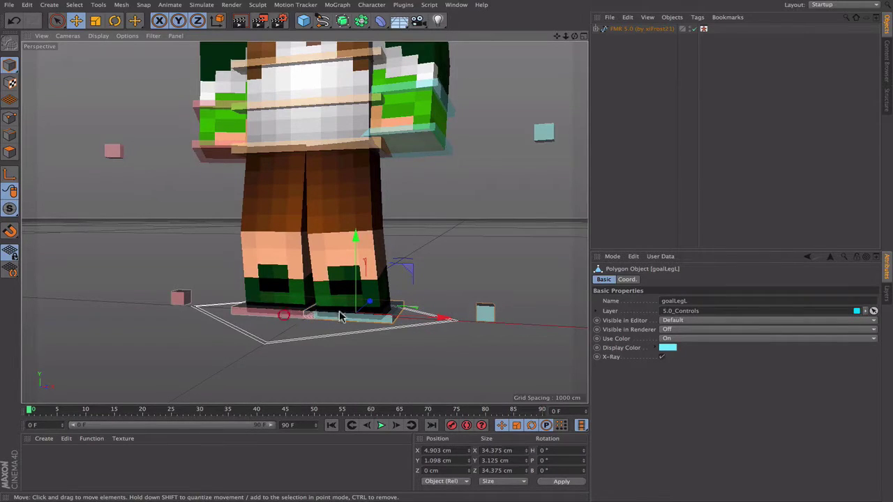
left_click_drag(332, 316, 319, 315)
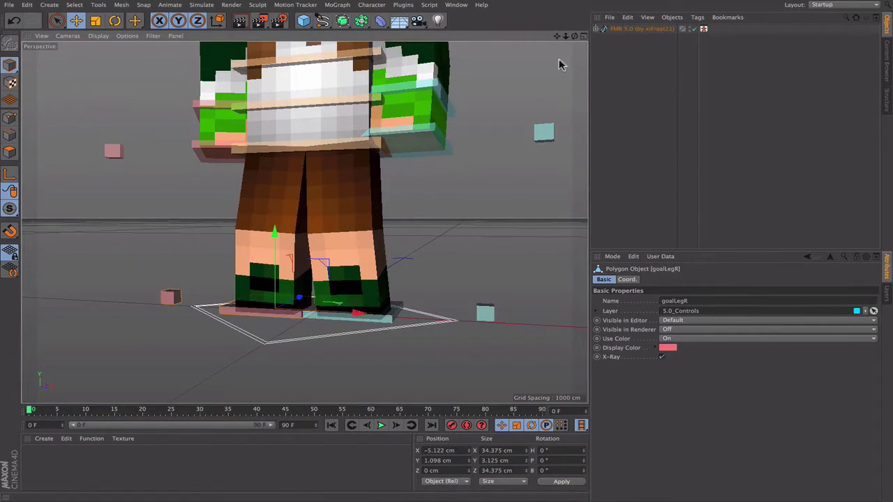
- Try rotating the whole upper body with the lowest torso control at the waist, and undo the rotations
middle_click_drag(492, 147, 498, 241, "alt")
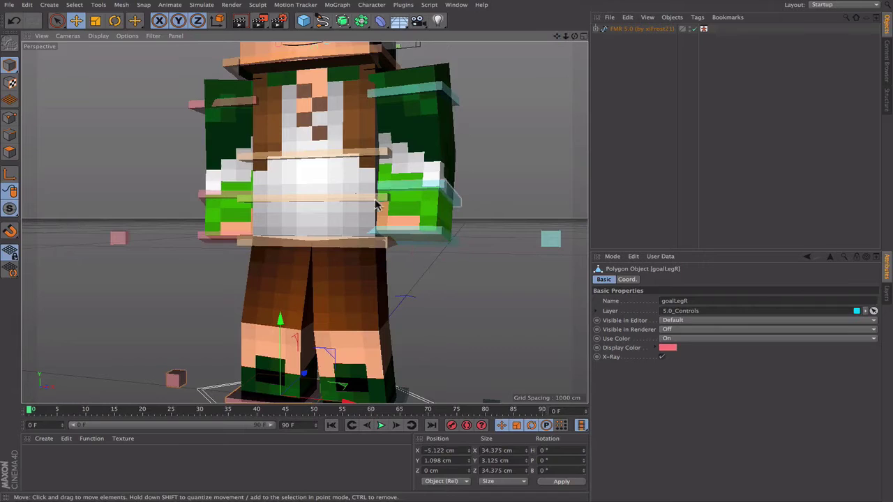
left_click(349, 242)
left_click(115, 20)
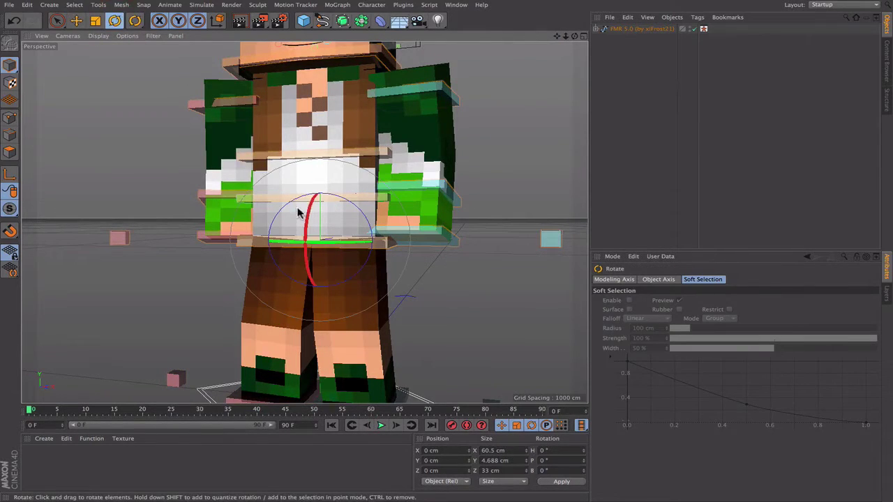
left_click_drag(309, 213, 362, 238)
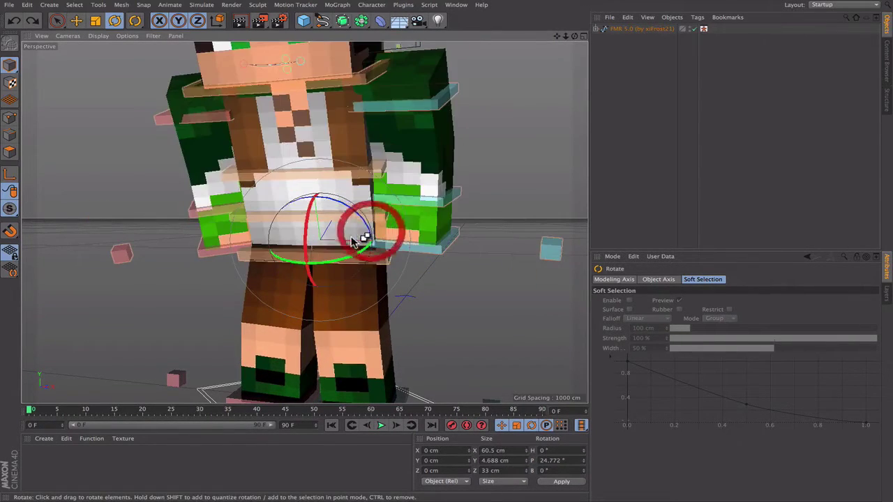
mouse_move(314, 222)
left_mouse_down()
mouse_move(311, 230)
mouse_move(315, 196)
mouse_move(312, 212)
mouse_move(321, 209)
mouse_move(348, 123)
mouse_move(279, 182)
mouse_move(307, 218)
left_mouse_up()
key("super+z")
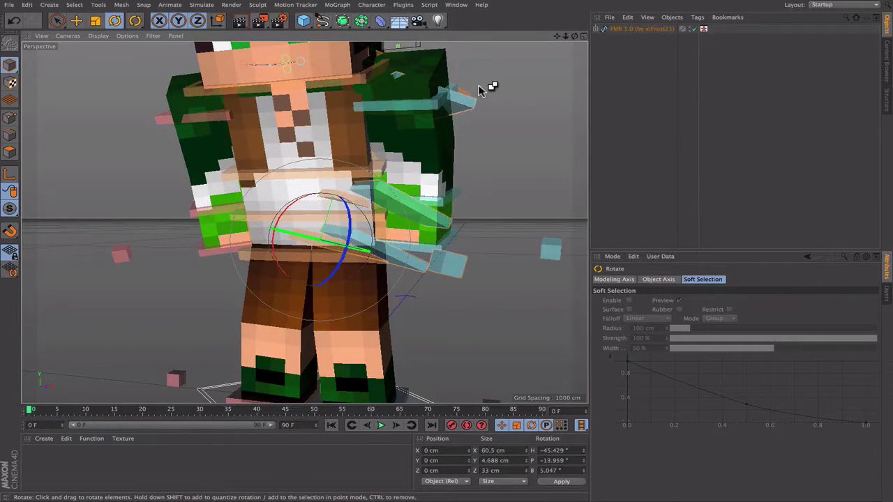
key("ctrl+z")
key("ctrl+z")
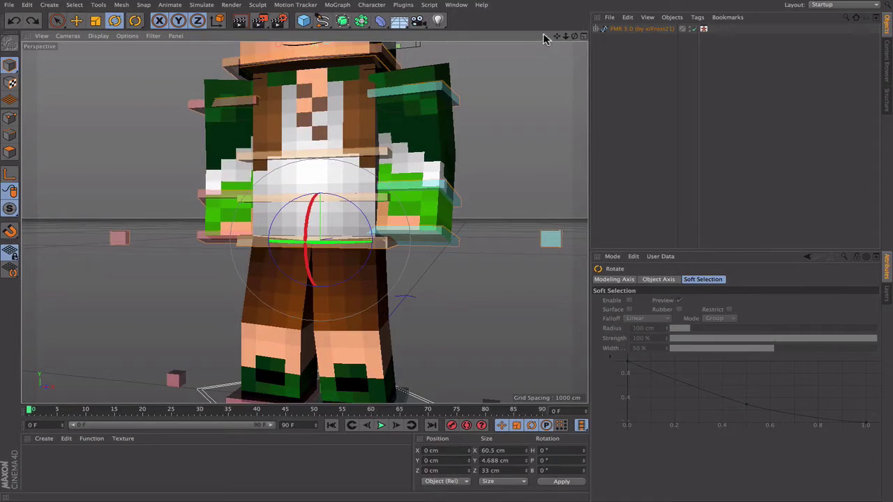
- Try rotating controlHip, undo it, and turn it to about 3.8° heading, 0.9° pitch and 2.1° bank
left_click_drag(576, 38, 234, 237)
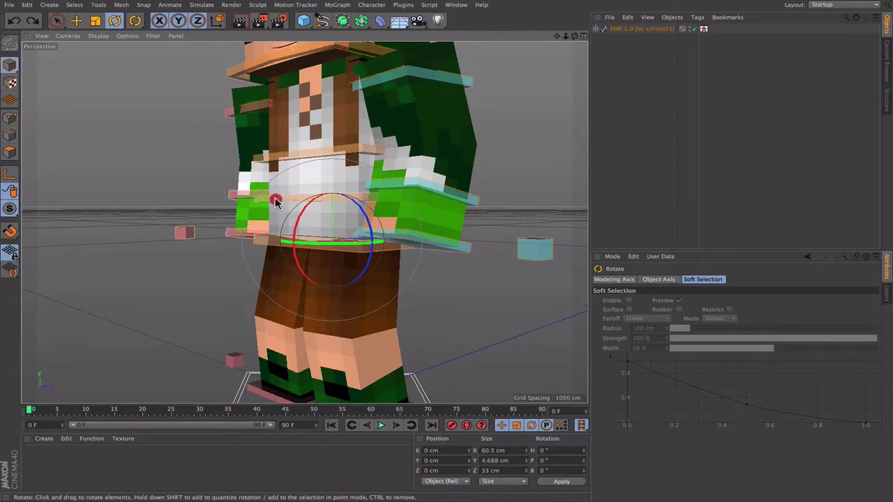
left_click(276, 202)
left_click_drag(296, 180, 347, 303)
key("super+z")
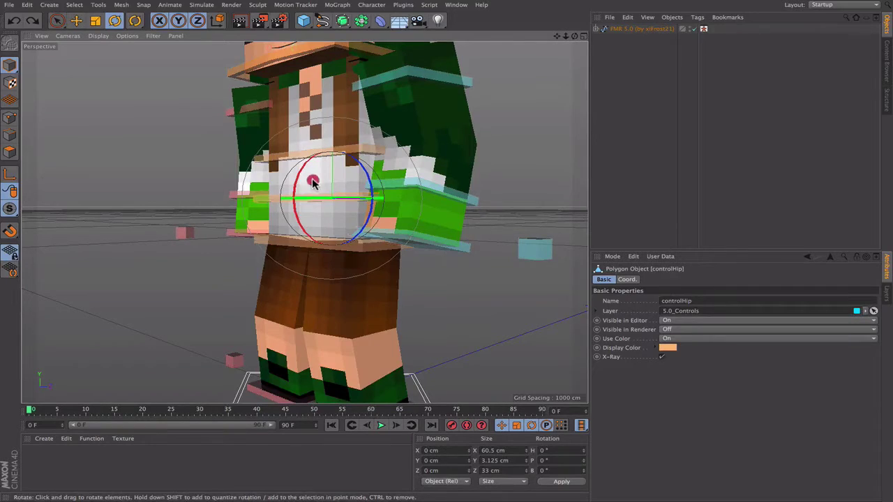
left_click_drag(313, 182, 321, 185)
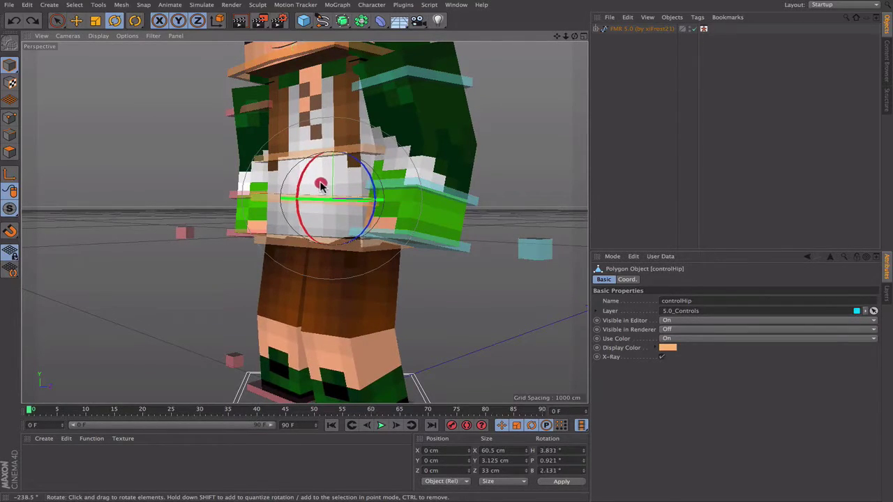
- Try rotating controlBack to about -2.4° heading, 11.9° pitch and 10.7° bank, and undo the rotation
left_click(287, 154)
mouse_move(304, 144)
left_mouse_down()
mouse_move(314, 146)
mouse_move(269, 139)
mouse_move(296, 156)
left_mouse_up()
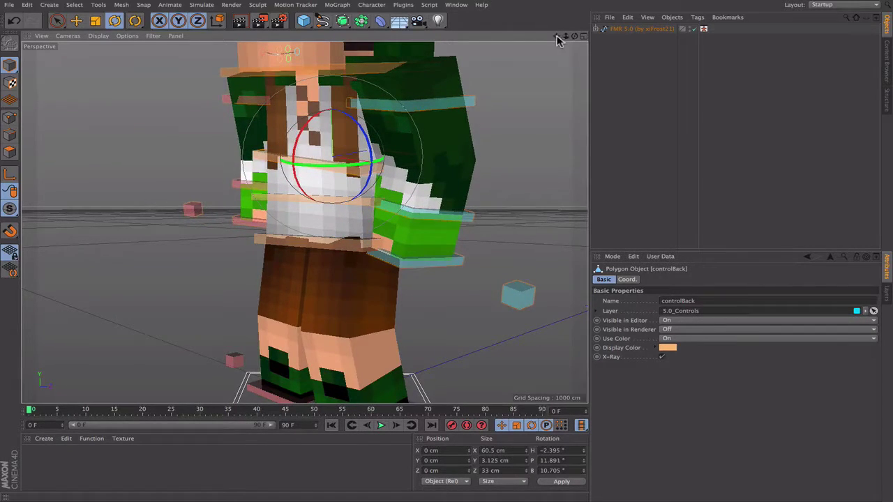
left_click_drag(557, 36, 537, 128)
left_click_drag(575, 36, 649, 25)
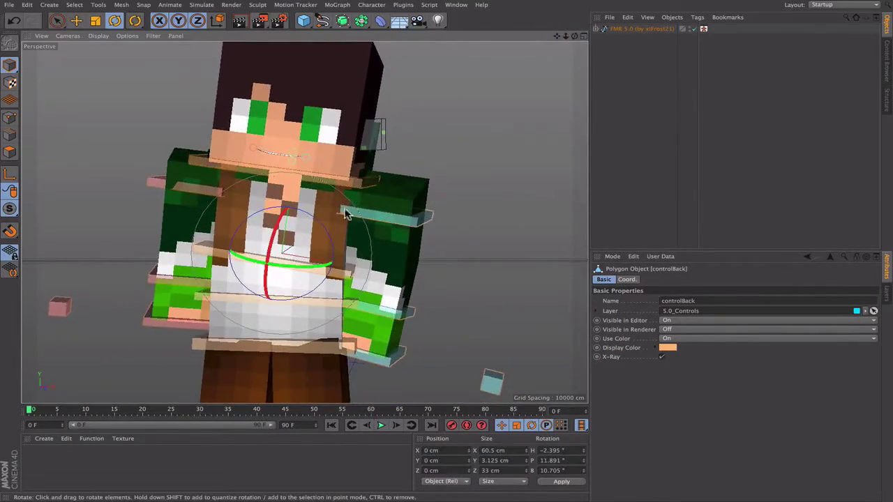
key("super+z")
- Rotate controlBack to about 4.5° heading, 4.6° pitch and 1.1° bank
left_click(277, 231)
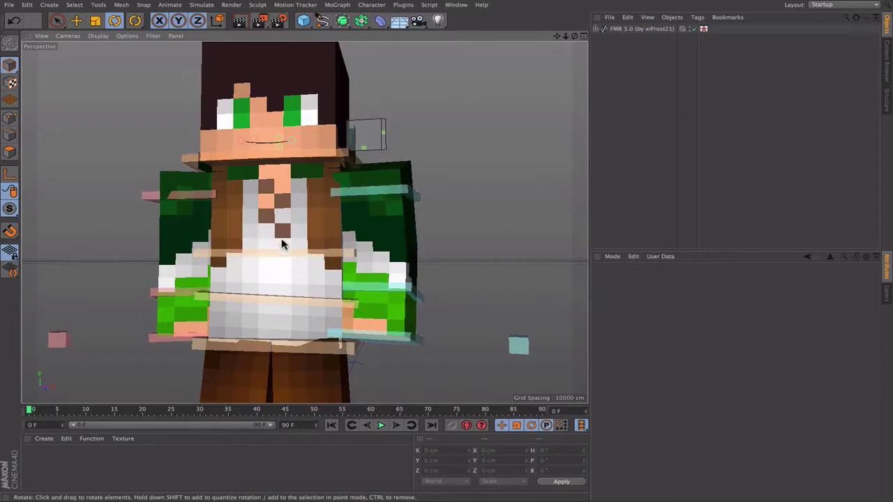
left_click(283, 252)
left_click_drag(284, 254, 291, 230)
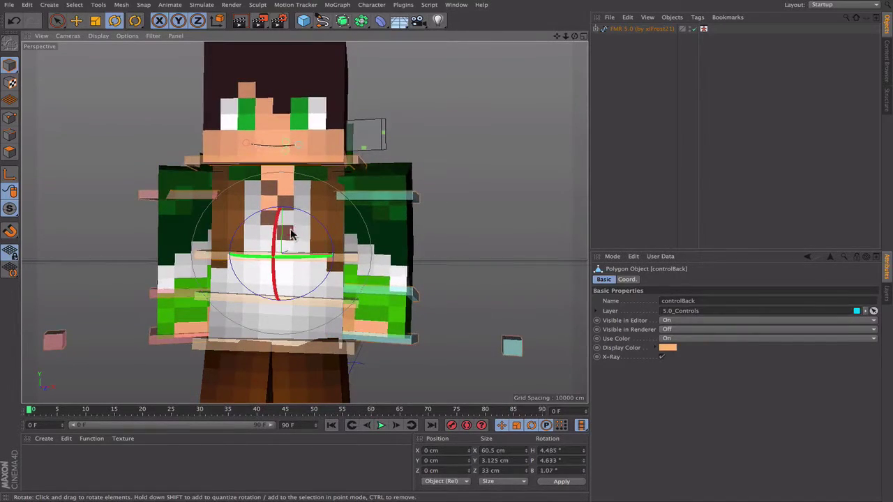
- Rotate controlNeck to about 3.4° heading, 3.7° pitch and 2.9° bank, and deselect it
mouse_move(557, 37)
left_mouse_down()
mouse_move(540, 107)
mouse_move(575, 42)
mouse_move(530, 63)
mouse_move(558, 53)
left_mouse_up()
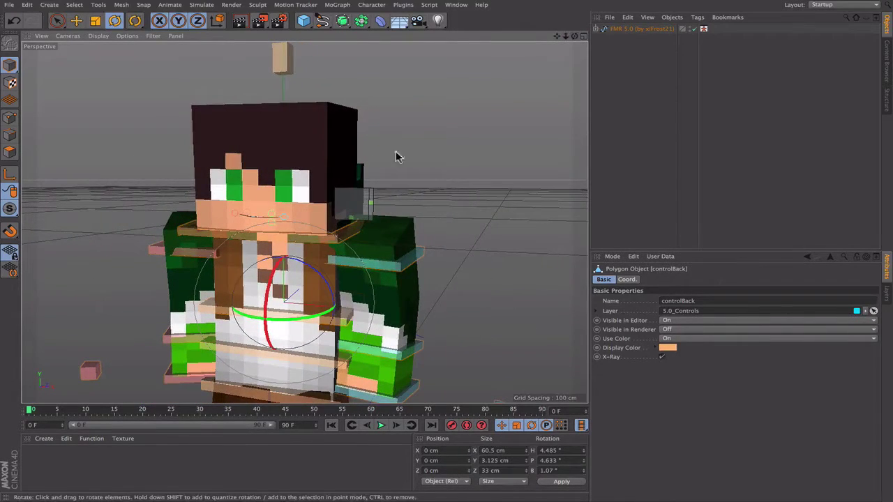
left_click(206, 228)
left_click_drag(273, 212, 281, 195)
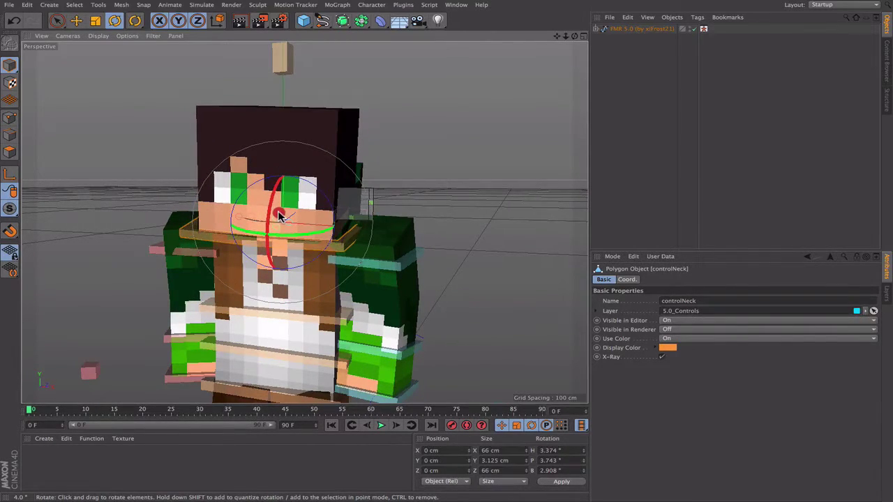
left_click(80, 22)
left_click(569, 74)
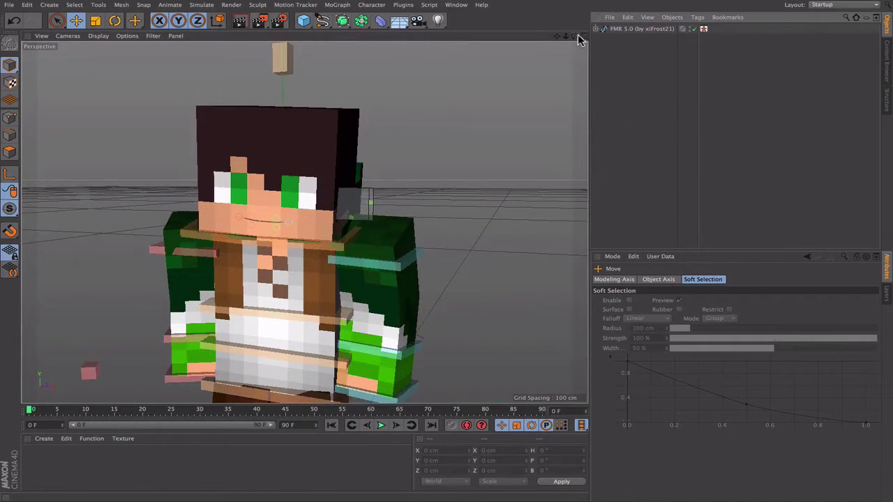
mouse_move(575, 36)
left_mouse_down()
mouse_move(462, 37)
mouse_move(576, 37)
mouse_move(482, 37)
mouse_move(555, 29)
mouse_move(533, 37)
mouse_move(549, 46)
mouse_move(575, 35)
left_mouse_up()
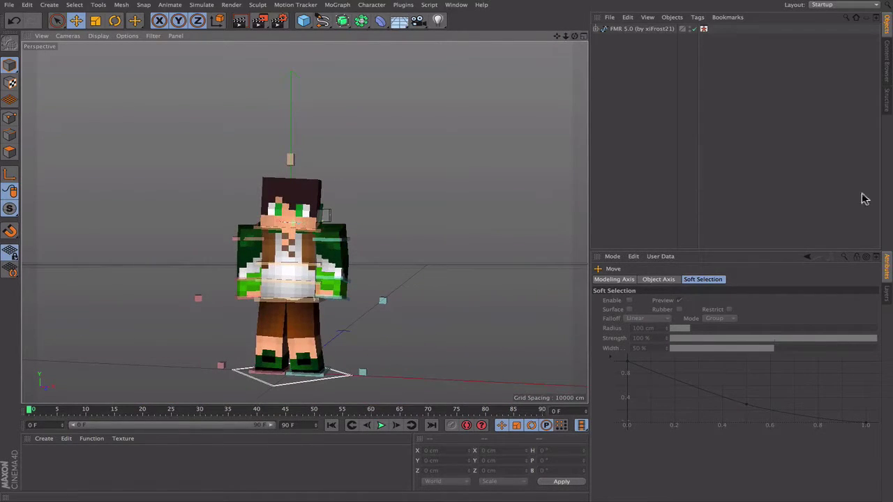
- Look at the layer list and open the FMR 5.0 rig's Visual Selector tag
left_click(886, 291)
left_click(665, 30)
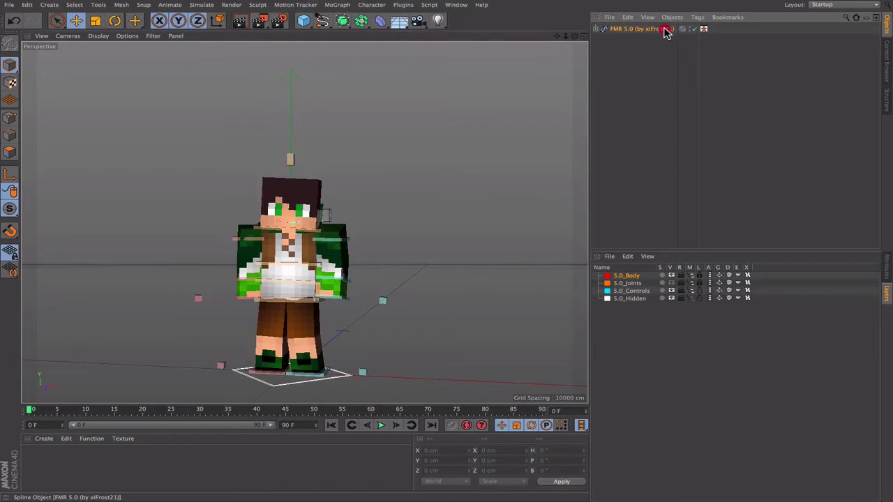
double_click(705, 28)
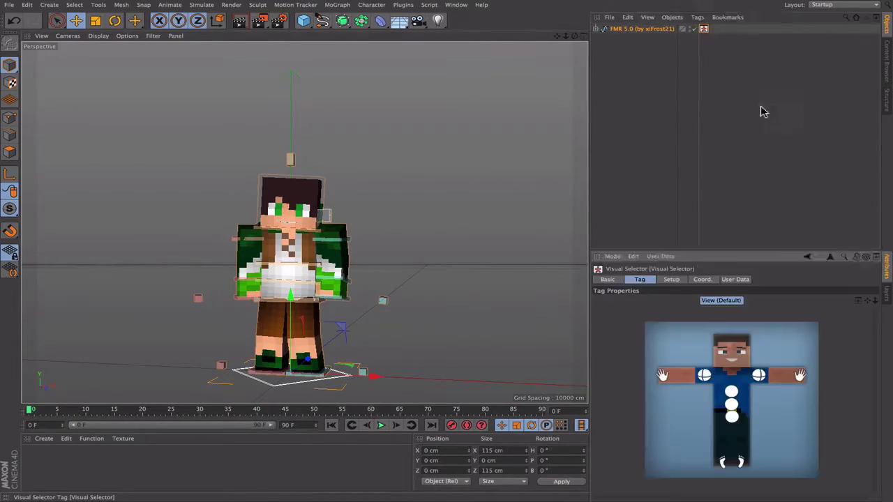
left_click(633, 5)
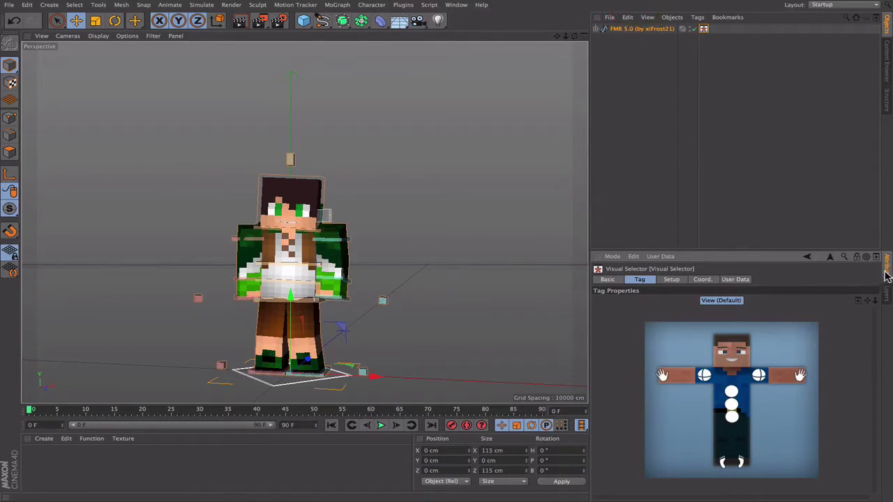
- Review the FMR 5.0 rig's basic, coordinate, object, 5.0 OPTIONS and 5.0 ARMOR attributes, collapsing the Function group
left_click(656, 32)
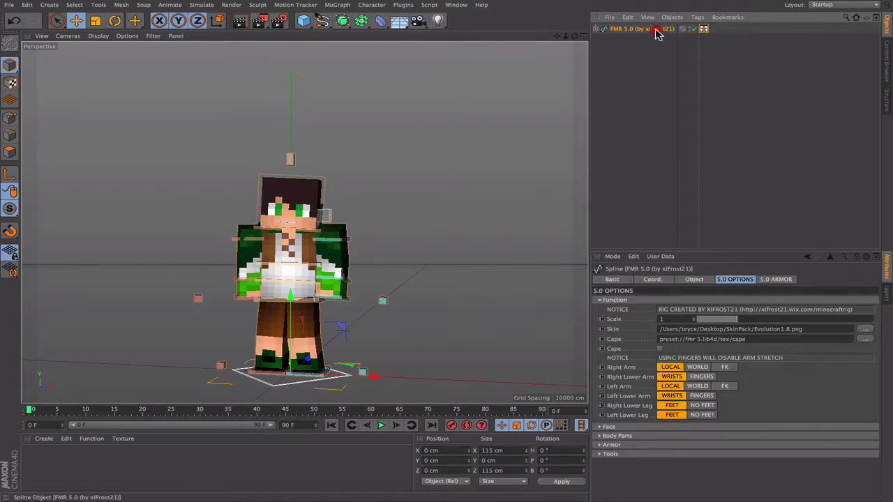
left_click(623, 280)
left_click(652, 280)
left_click(694, 280)
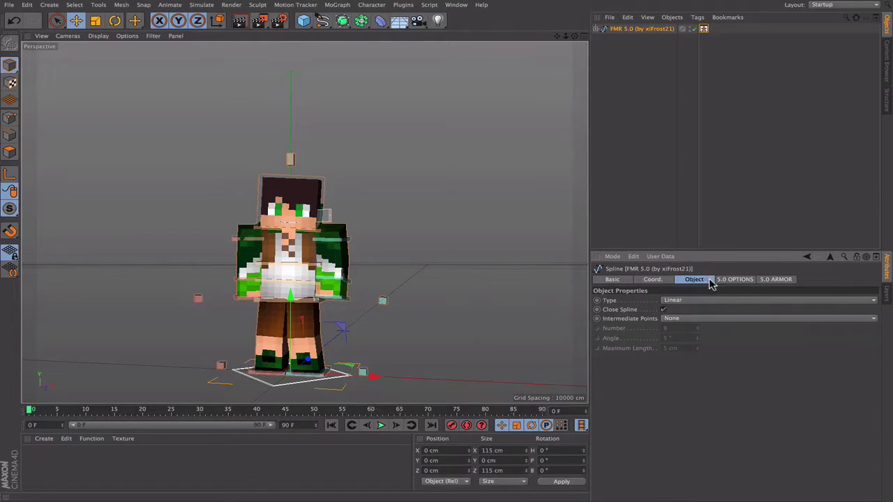
left_click(731, 281)
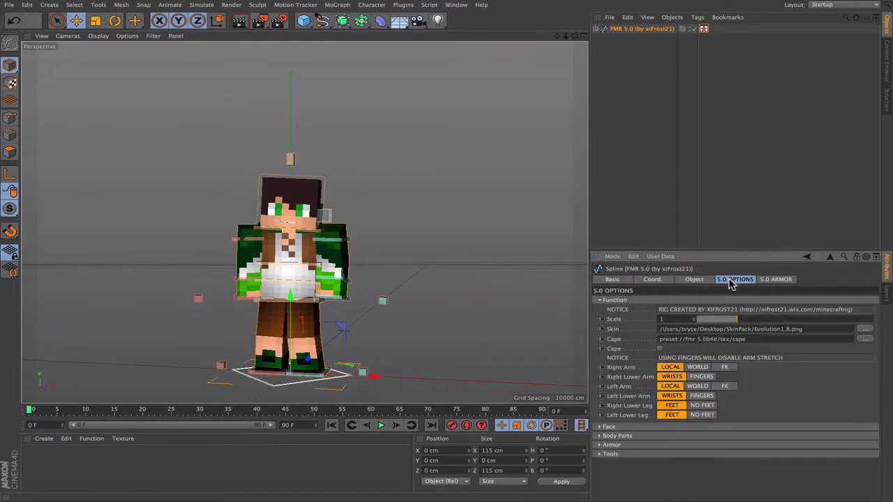
left_click(599, 300)
left_click(767, 279)
left_click(745, 281)
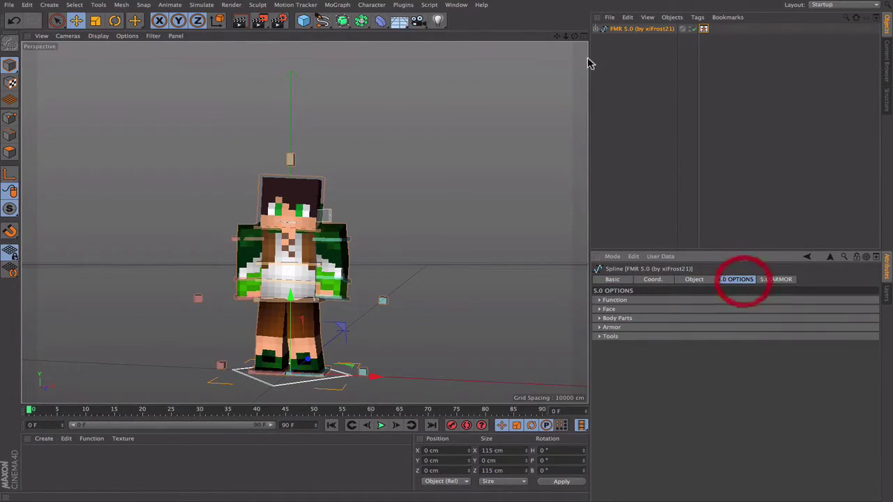
- Save the project as Tutorial.c4d on the Desktop and close it
left_click_drag(565, 36, 348, 53)
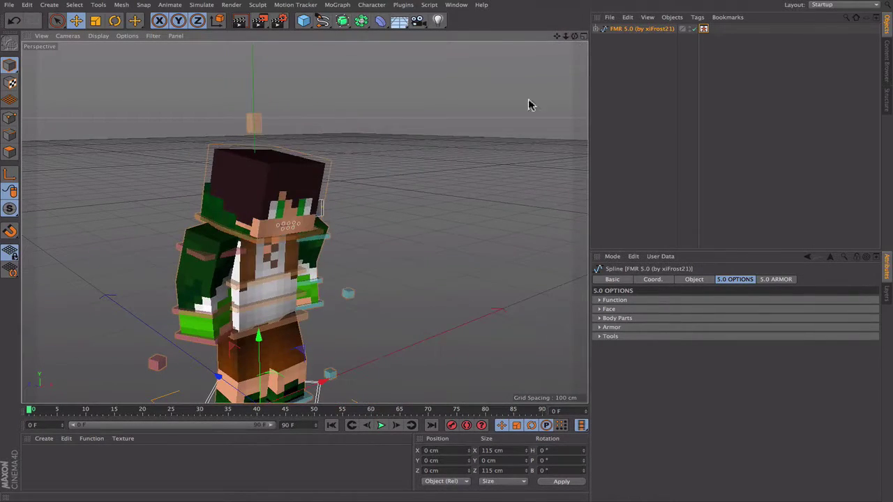
key("super+s")
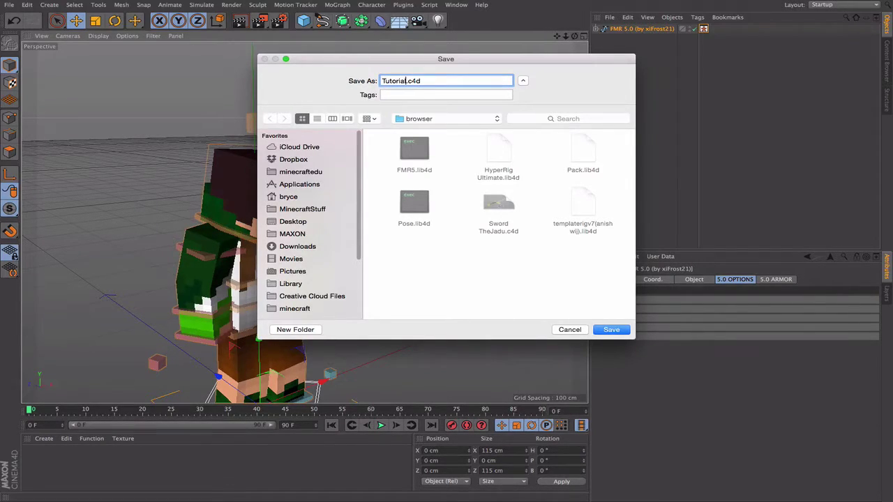
left_click(296, 220)
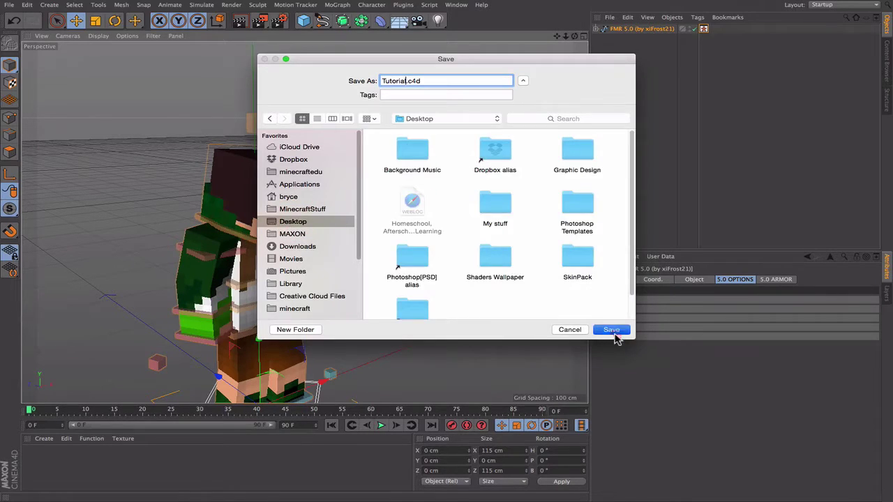
left_click(612, 331)
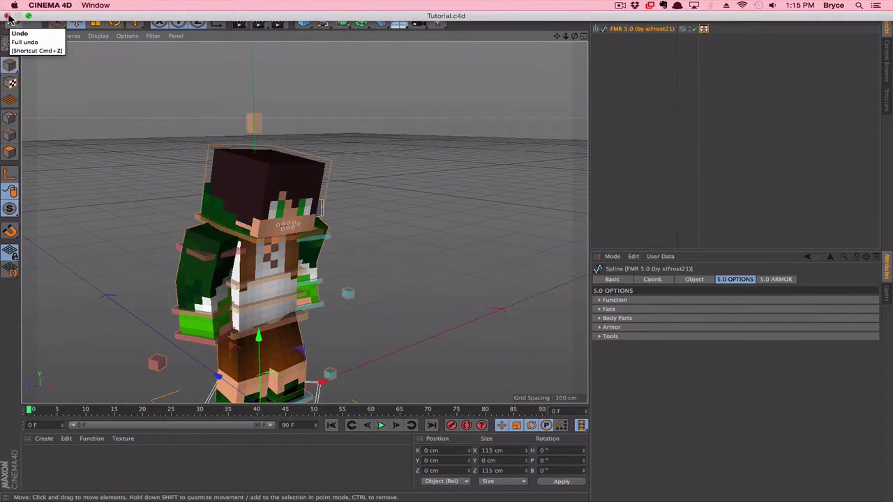
left_click(8, 15)
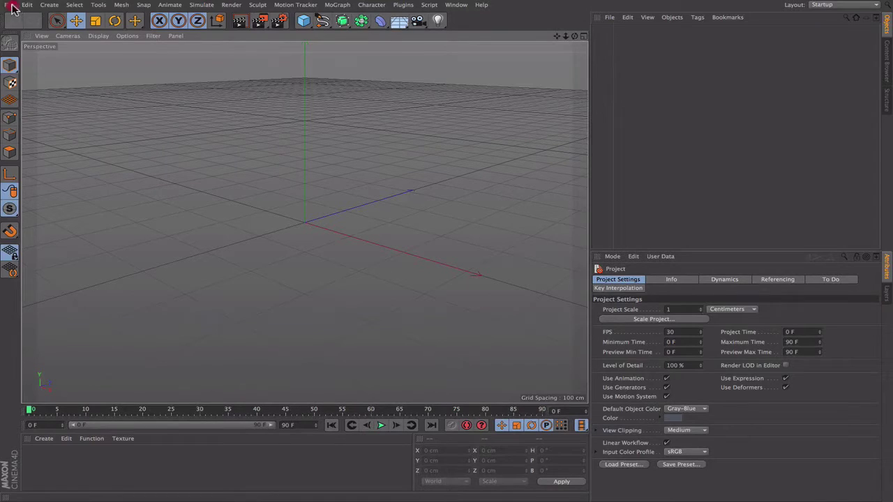
- Open the Pres_-_Lightroom_InfernoCrafter_LR_Edit.c4d light room project from the MinecraftStuff folder
left_click(10, 4)
left_click(28, 30)
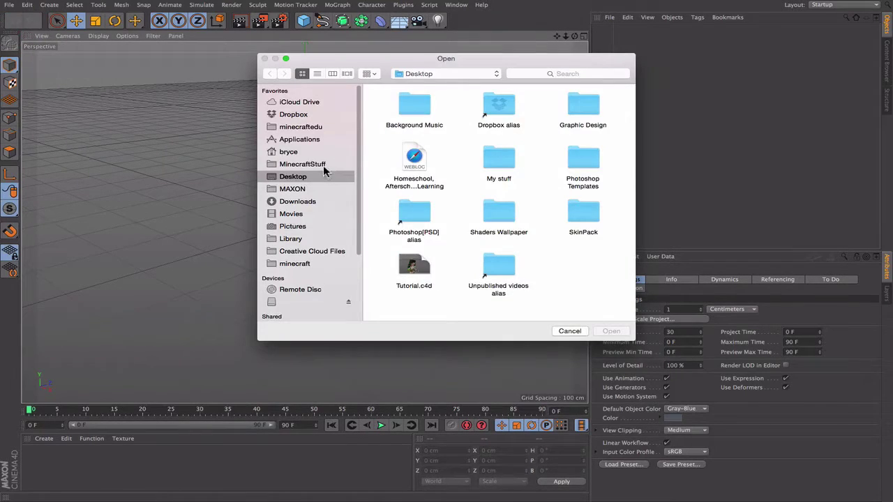
left_click(323, 165)
left_click(410, 217)
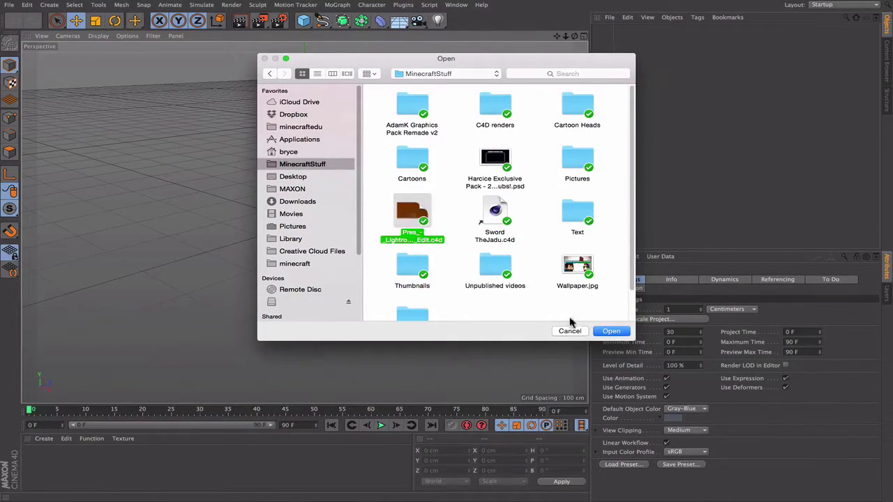
left_click(611, 332)
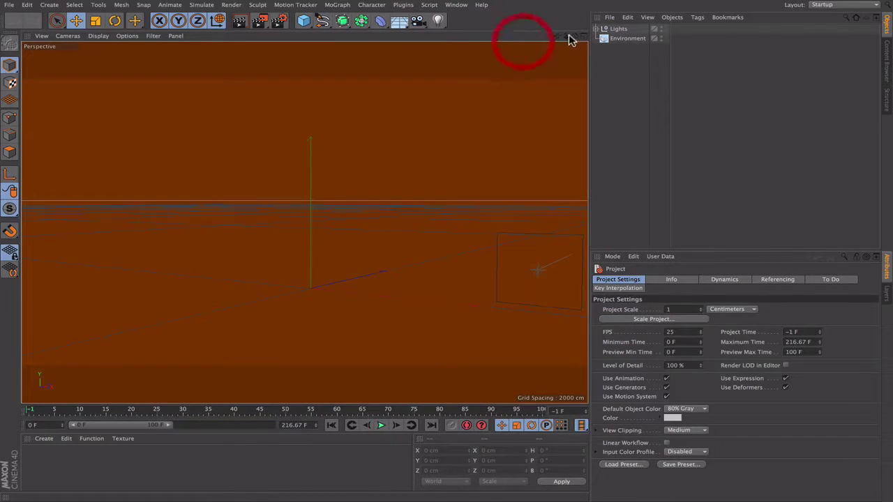
- Look at the light room project's output render settings and close them
left_click_drag(574, 36, 575, 52)
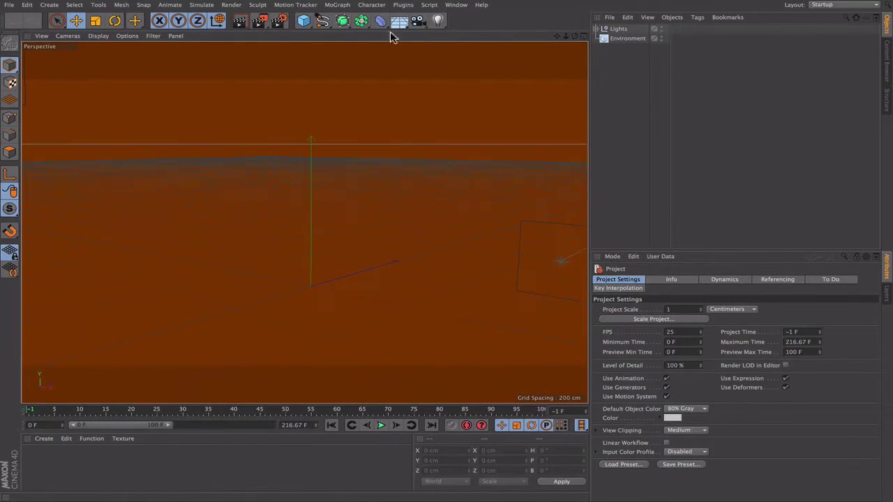
left_click(277, 22)
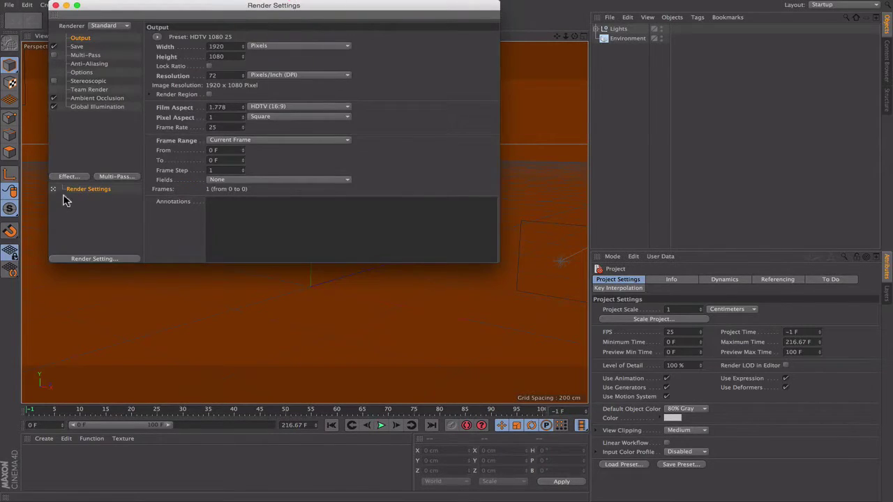
left_click(55, 6)
- Merge Tutorial.c4d from the Desktop into the light room project
left_click(11, 5)
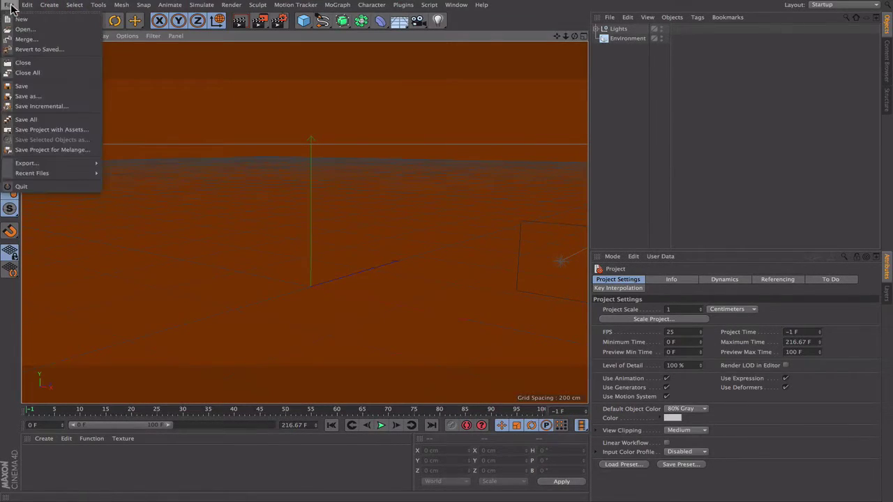
left_click(13, 36)
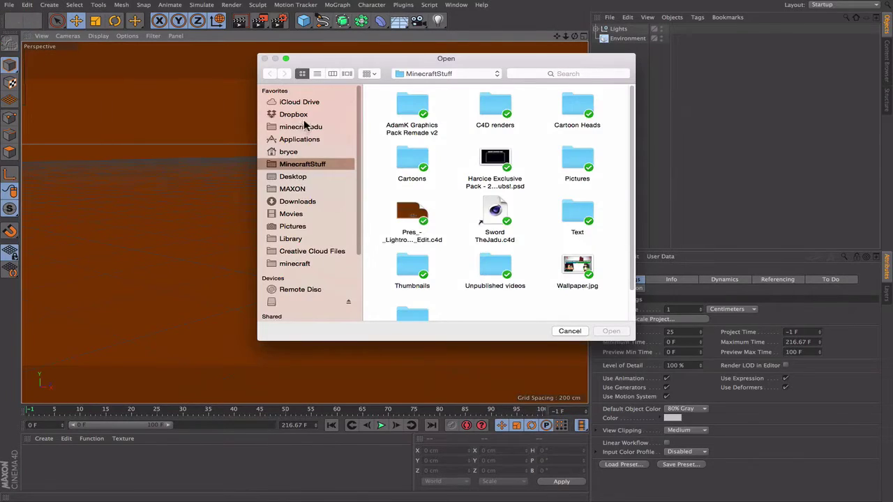
left_click(323, 177)
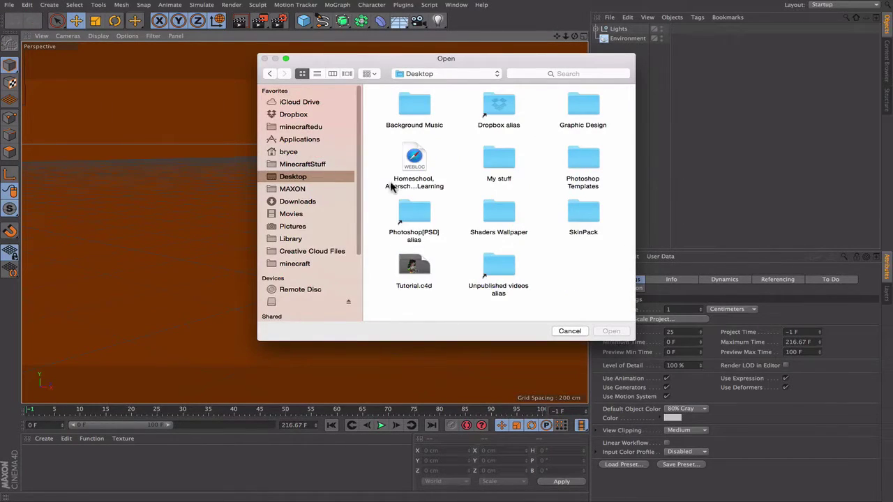
left_click(412, 269)
left_click(612, 330)
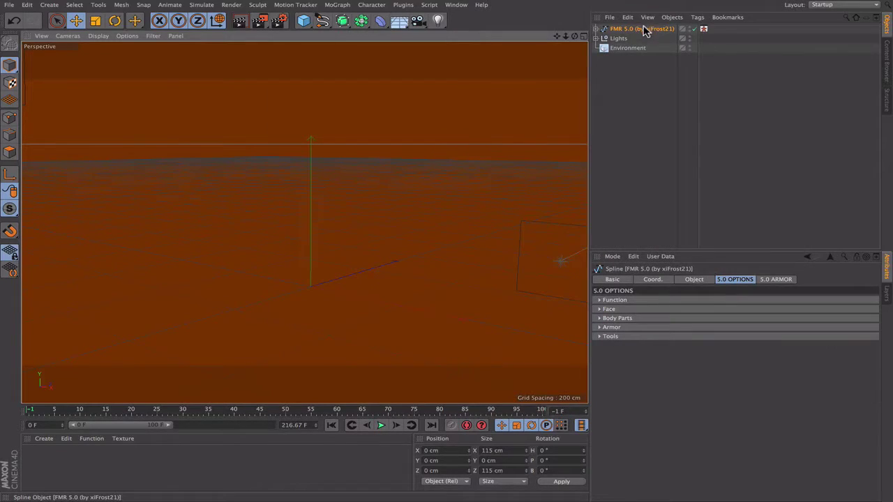
- Check the image format and alpha channel options in the Save section of the render settings, and close the settings
left_click_drag(511, 160, 561, 38, "alt")
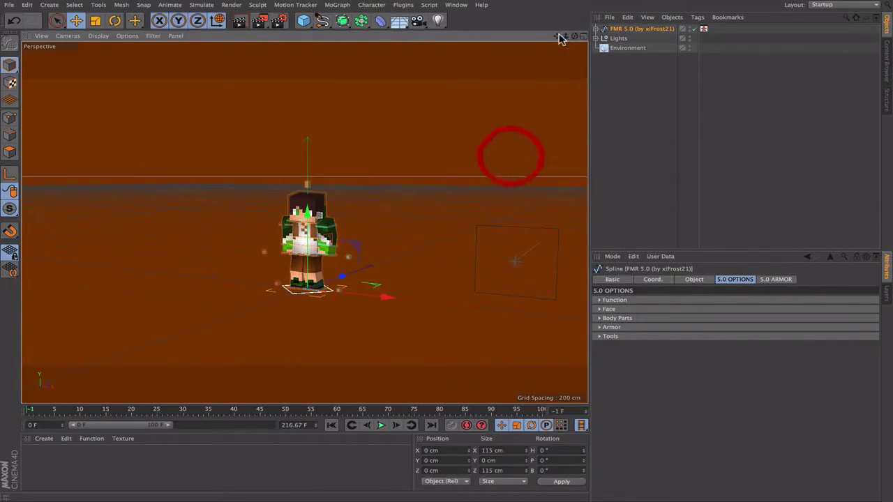
left_click_drag(515, 261, 491, 179, "alt")
left_click(278, 20)
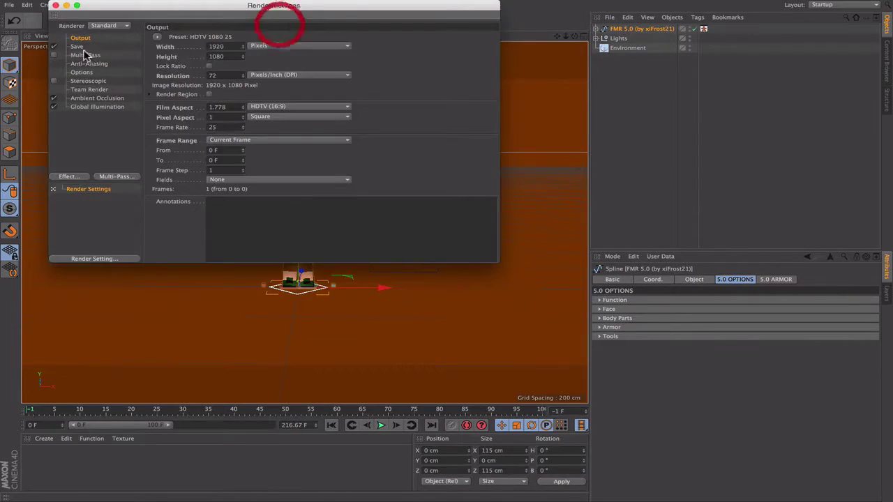
left_click(78, 46)
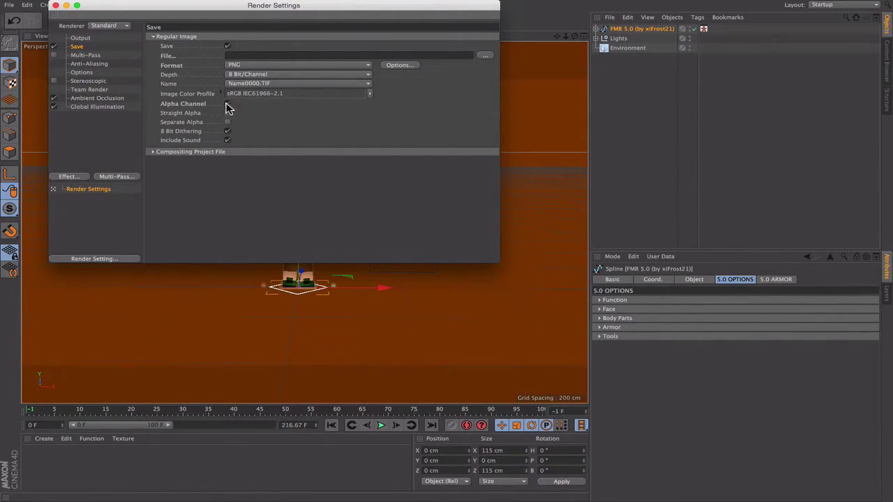
left_click(57, 5)
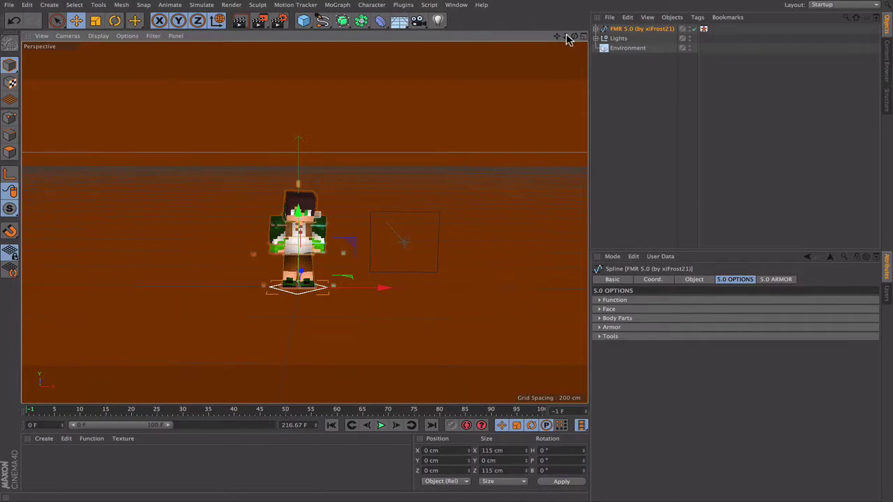
- Render the character to the Picture Viewer, framed from the front between its head and upper legs
left_click_drag(566, 37, 383, 116)
left_click_drag(566, 39, 541, 38)
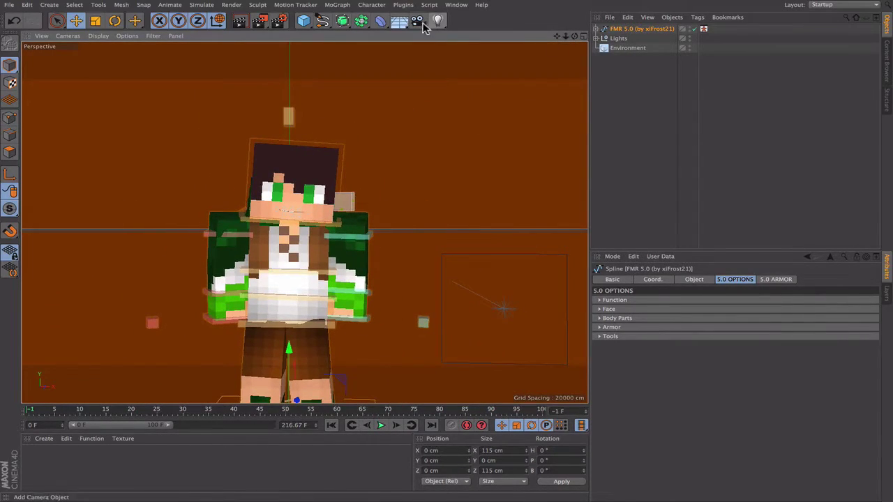
left_click_drag(419, 21, 512, 28)
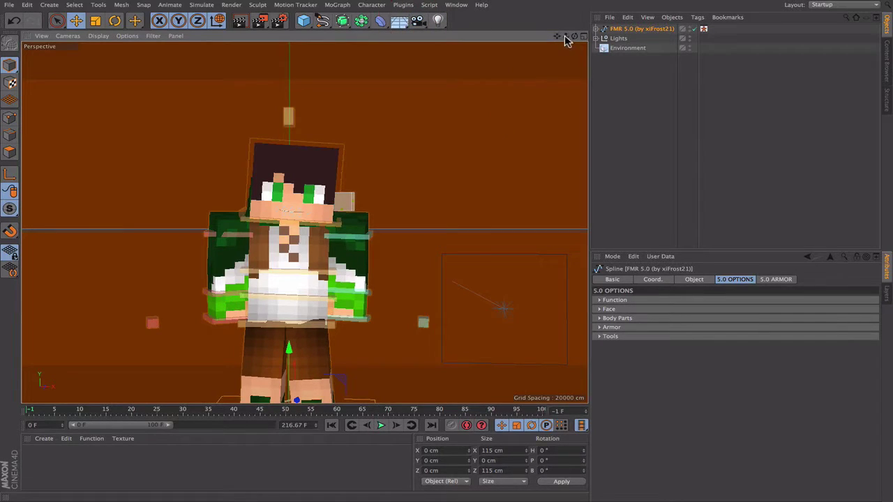
mouse_move(566, 37)
left_mouse_down()
mouse_move(590, 37)
mouse_move(557, 3)
mouse_move(564, 39)
left_mouse_up()
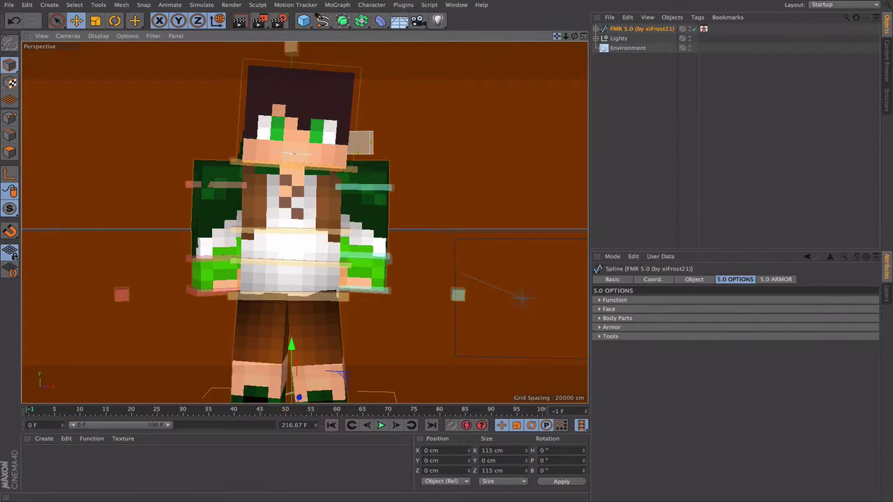
mouse_move(557, 36)
left_mouse_down()
mouse_move(554, 52)
mouse_move(554, 0)
mouse_move(554, 66)
mouse_move(554, 53)
left_mouse_up()
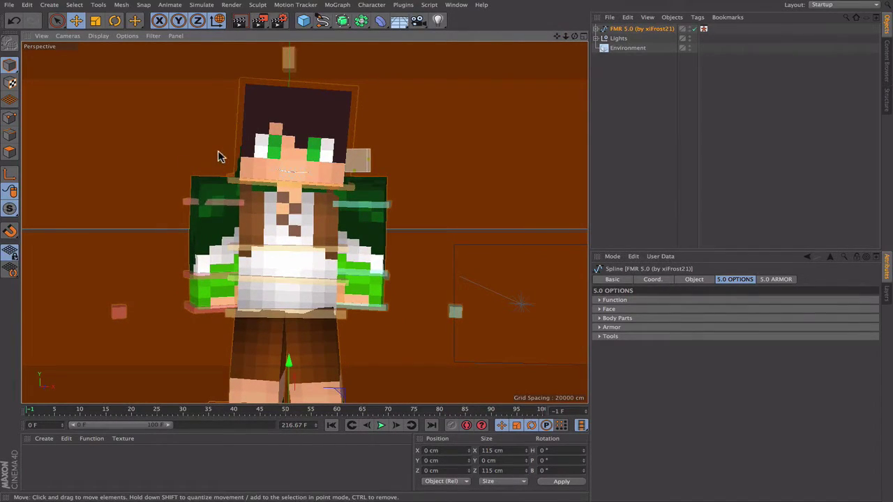
left_click(259, 20)
left_click(69, 99)
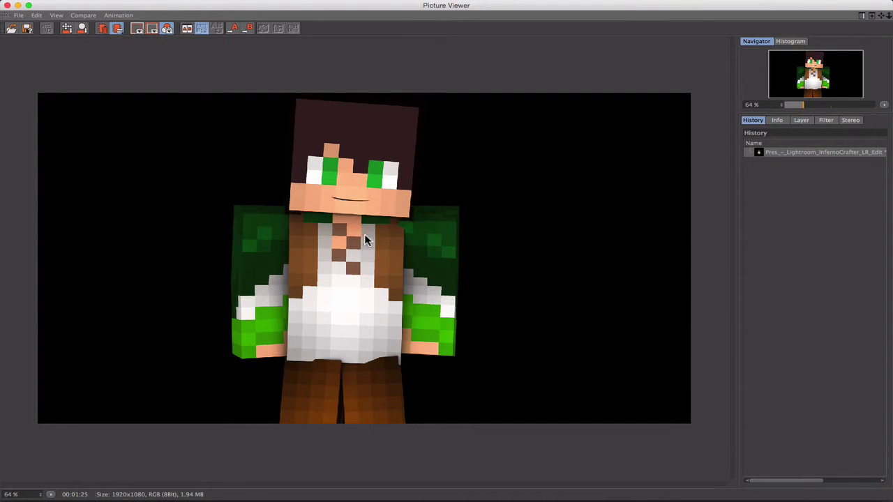
- Start saving the render as an 8-bit PNG still image with alpha channel in MinecraftStuff's C4D renders folder
left_click(19, 14)
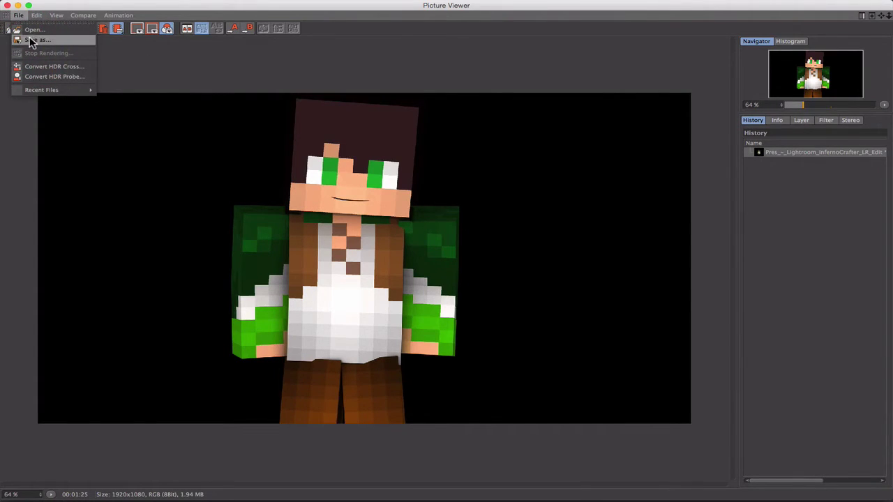
left_click(31, 41)
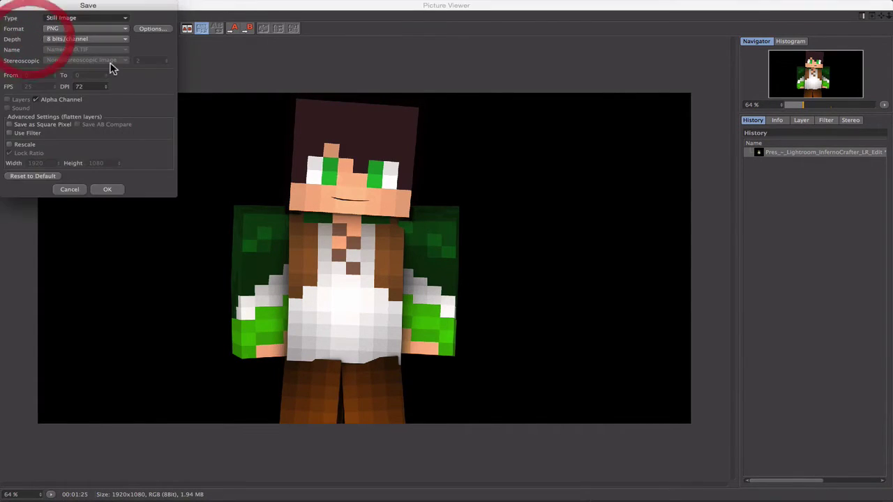
left_click(110, 196)
left_click(314, 209)
left_click(494, 152)
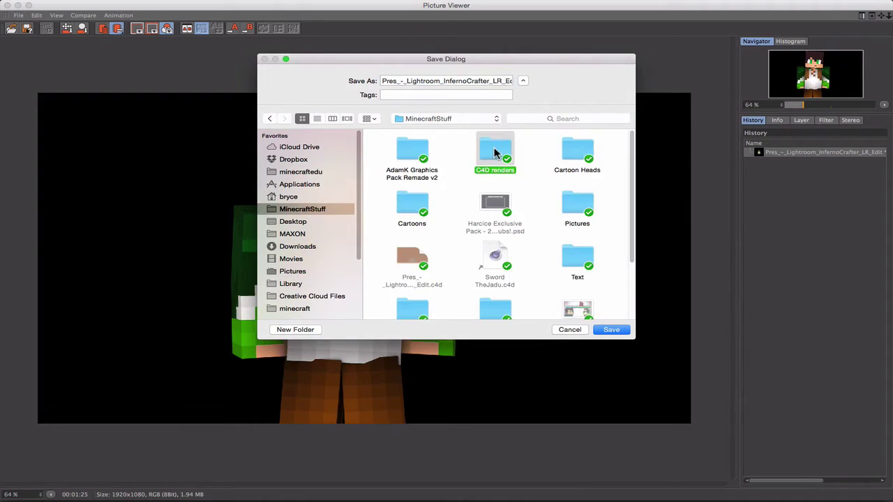
double_click(494, 152)
- Name the rendered image TutorialFMR.png and save it
left_click(502, 81)
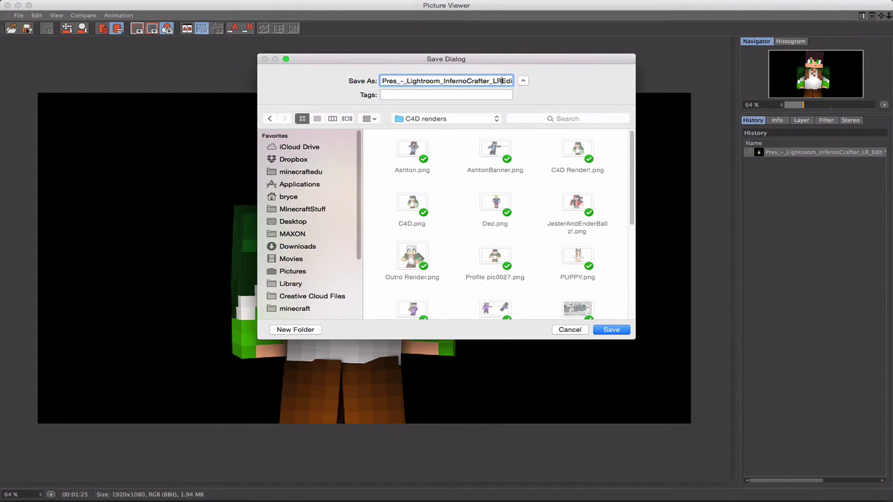
key("BackSpace")
key("BackSpace")
key("BackSpace")
key("BackSpace")
key("BackSpace")
key("BackSpace")
key("BackSpace")
key("BackSpace")
key("BackSpace")
key("BackSpace")
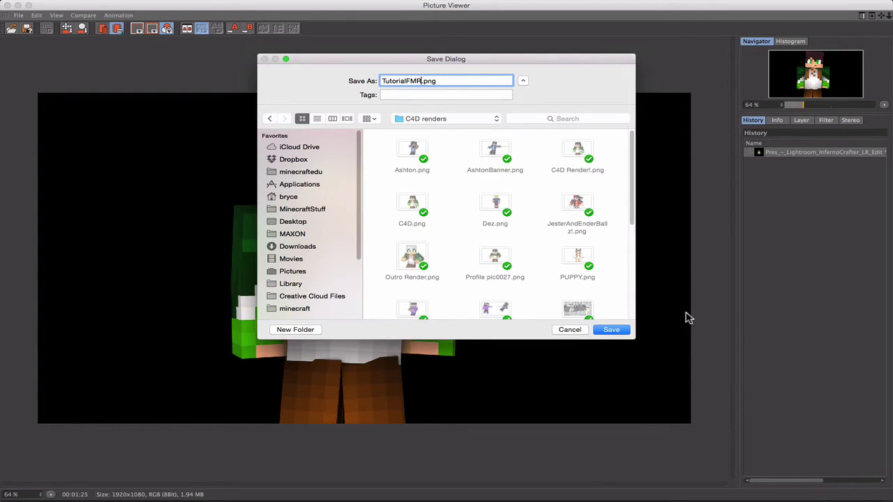
left_click(611, 329)
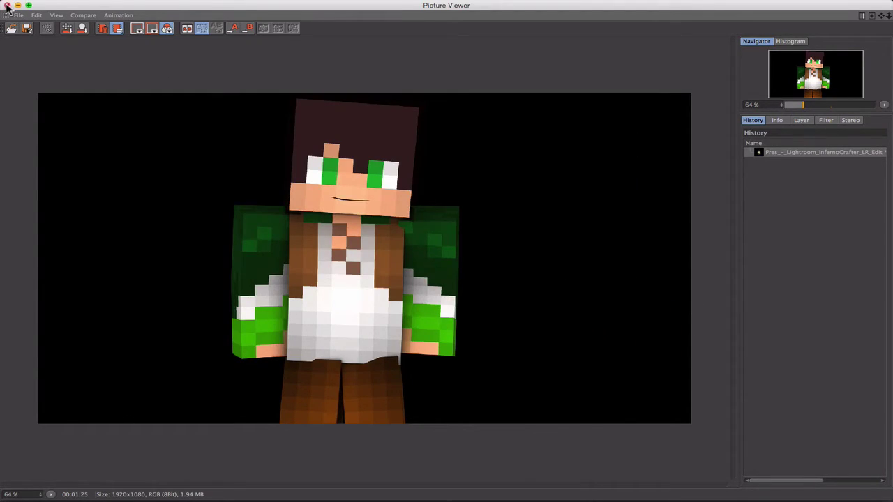
- Close the Picture Viewer and quit Cinema 4D without saving the light room project's changes
left_click(8, 6)
key("super+q")
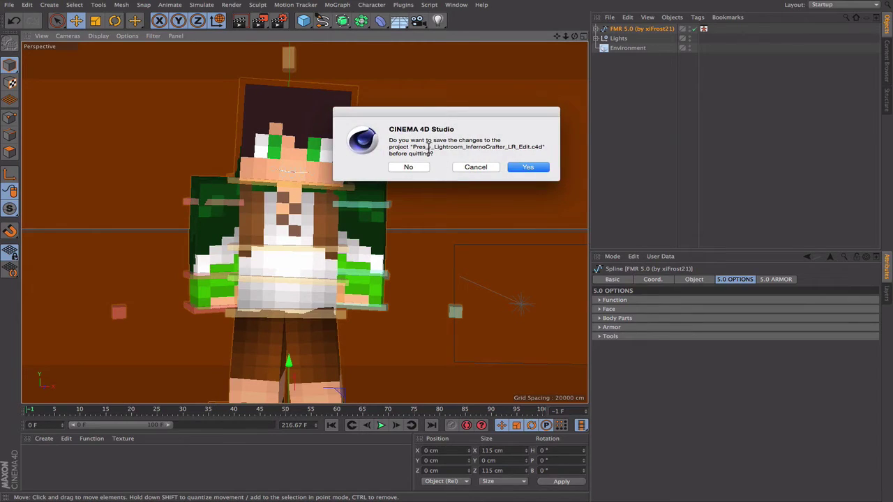
left_click_drag(389, 140, 417, 136)
left_click(404, 168)
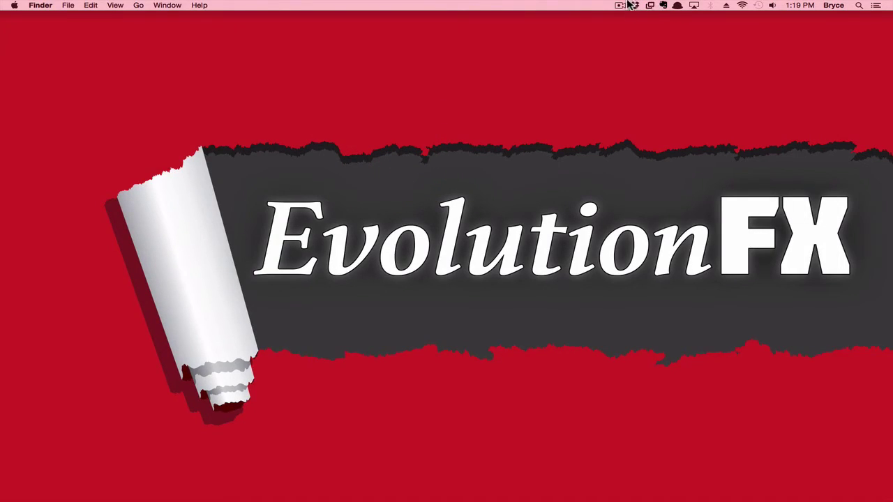
- Switch to Finder, open the C4D renders folder inside MinecraftStuff, and enlarge the window to show its images
mouse_move(32, 487)
left_click(56, 480)
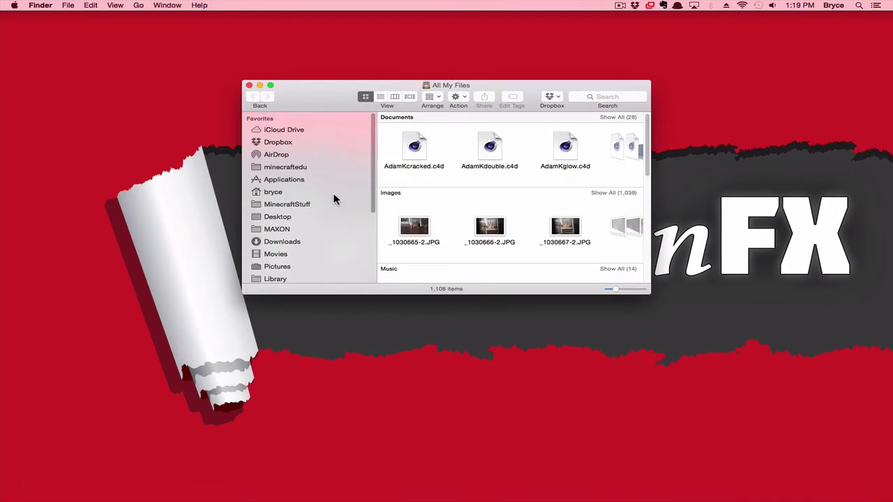
left_click(337, 210)
double_click(524, 132)
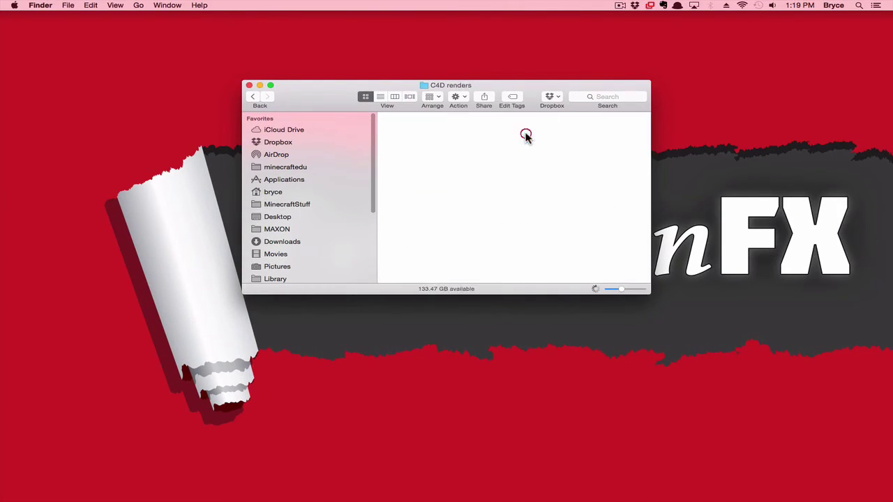
left_click_drag(653, 292, 805, 434)
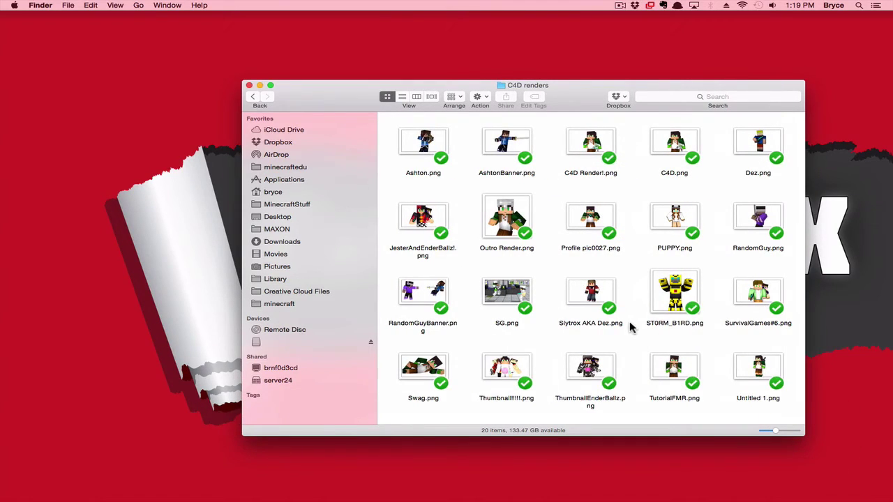
- Preview the ST0RM_B1RD.png render and close the preview
left_click(667, 284)
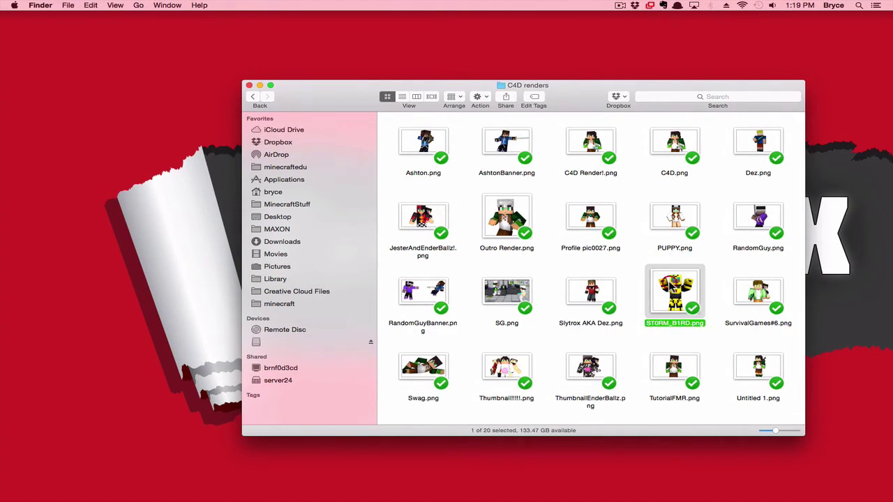
key("space")
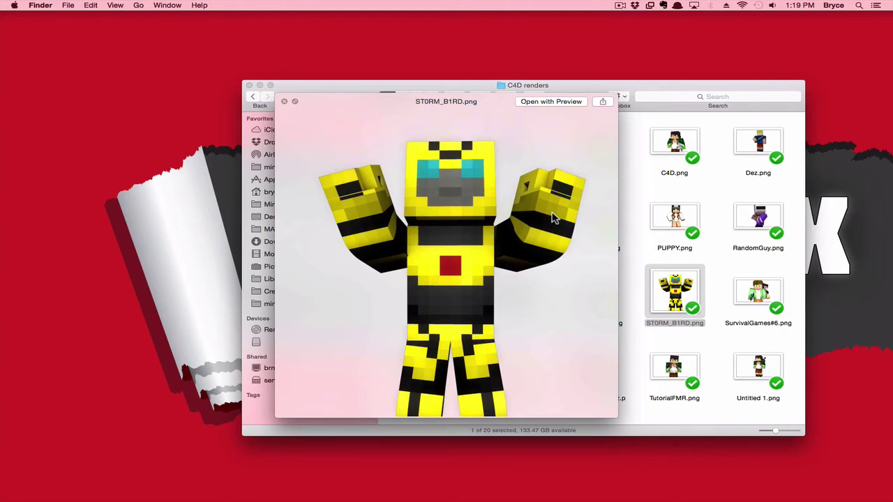
key("space")
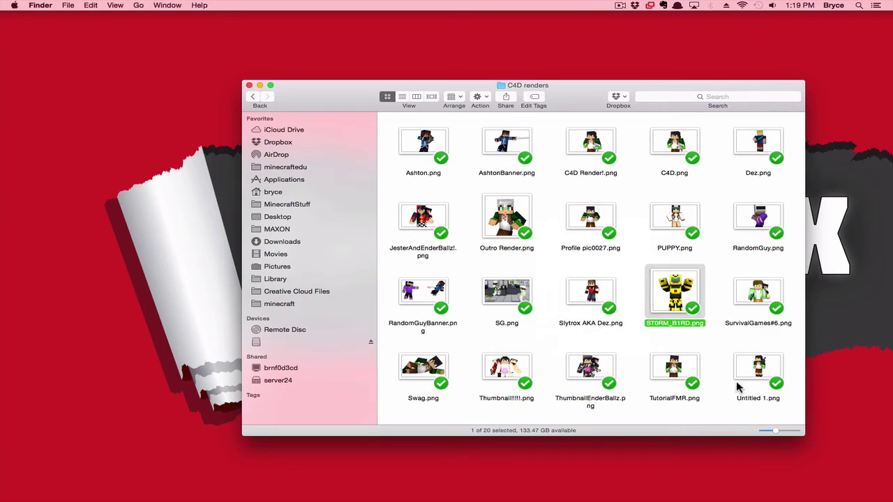
- Preview the saved TutorialFMR.png render
left_click(681, 366)
key("space")
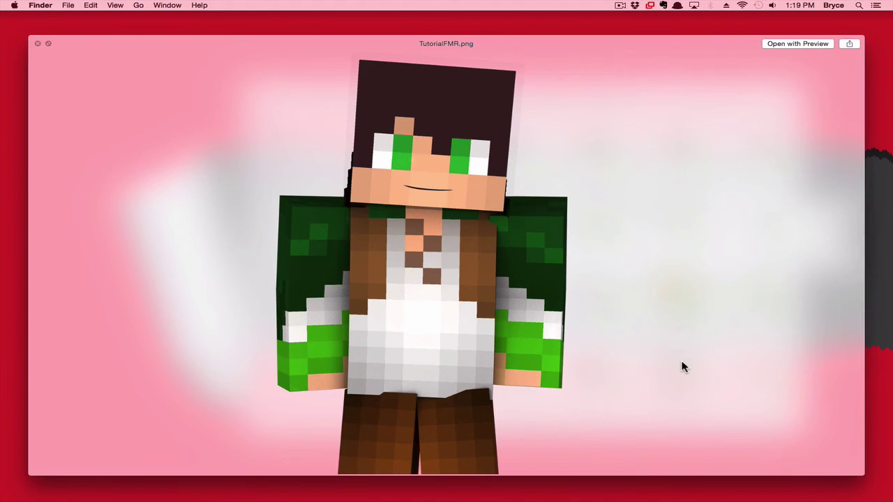
key("space")
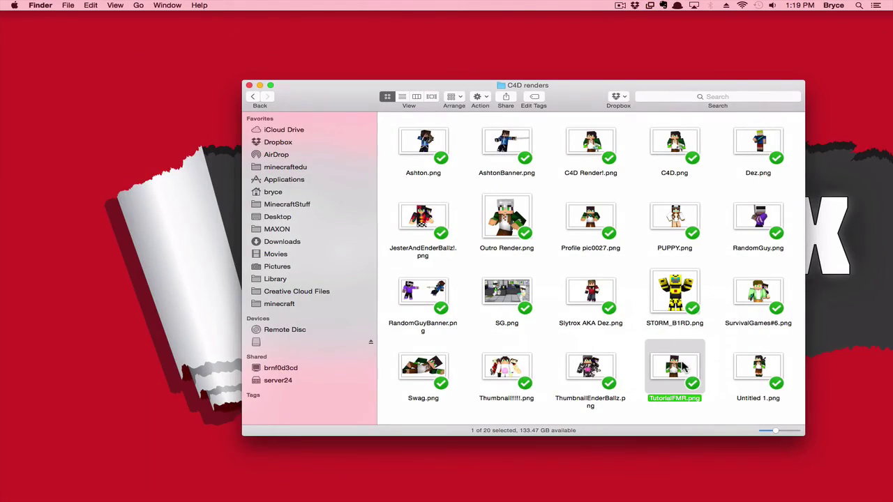
key("space")
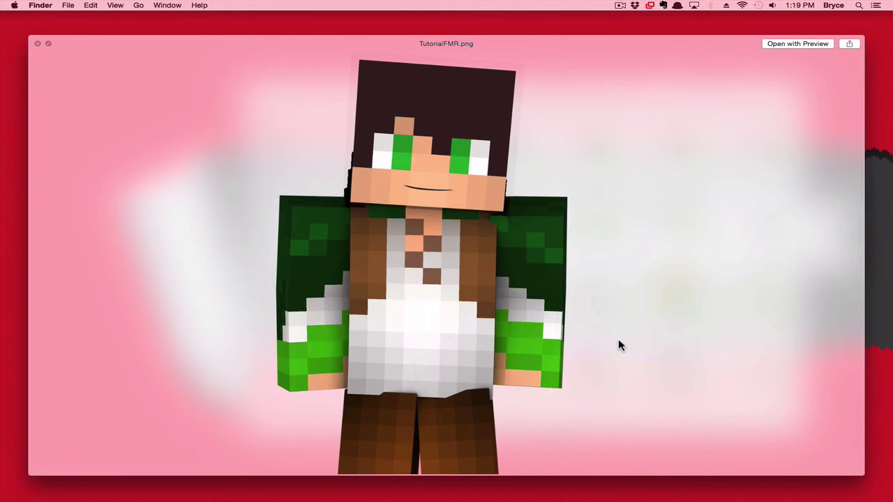